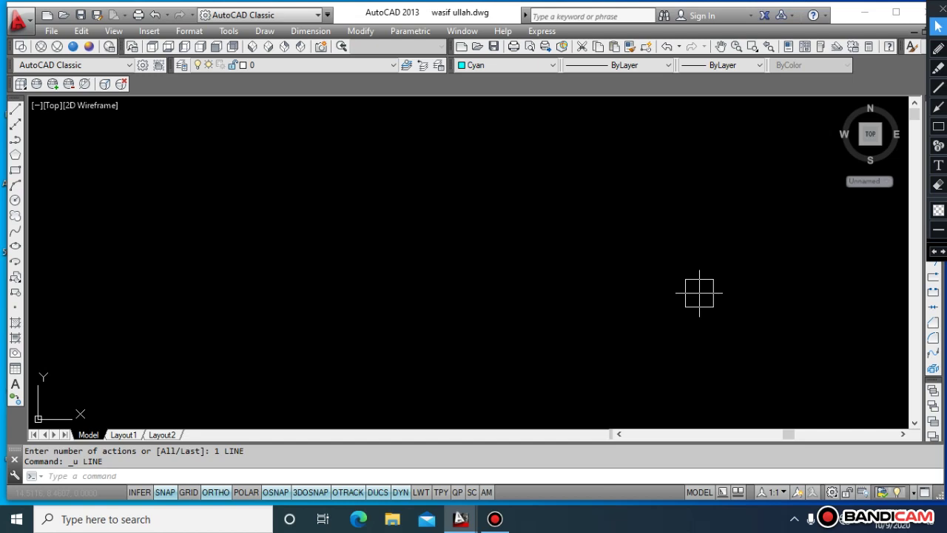
key("Escape")
key("Escape")
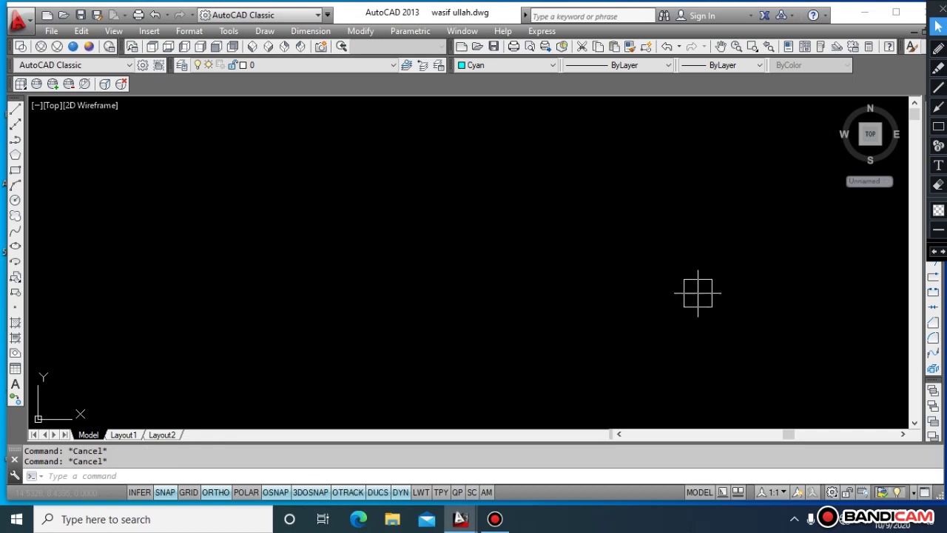
key("ctrl+y")
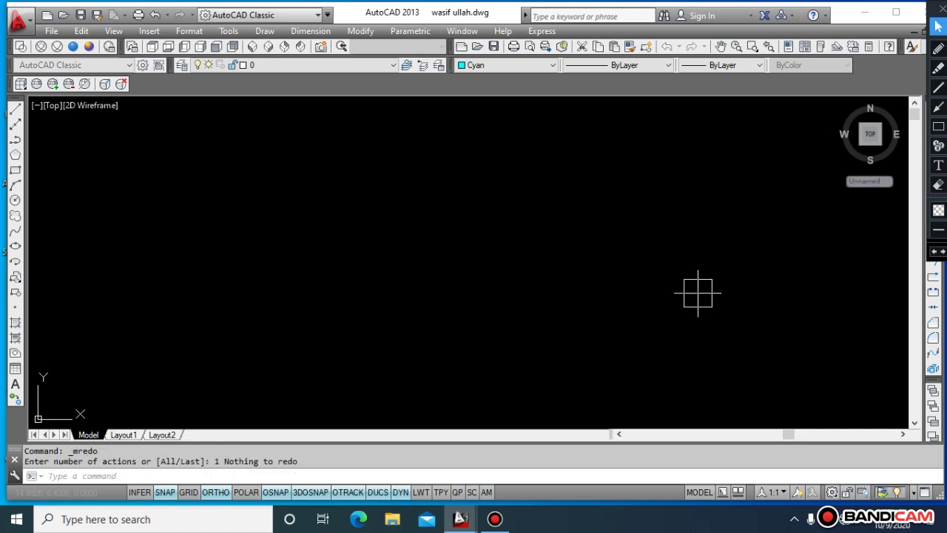
left_click(698, 294)
key("Escape")
key("Escape")
key("Escape")
key("Escape")
key("Escape")
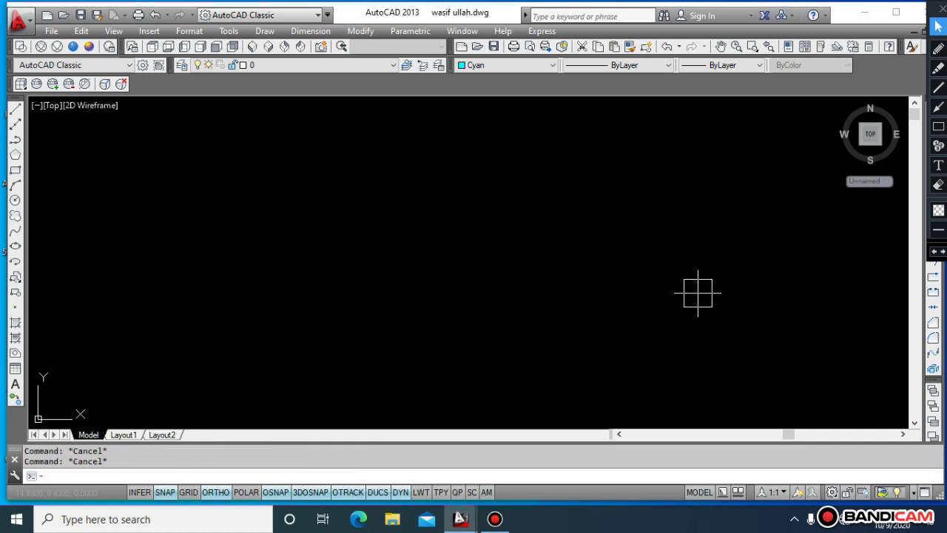
key("ctrl+y")
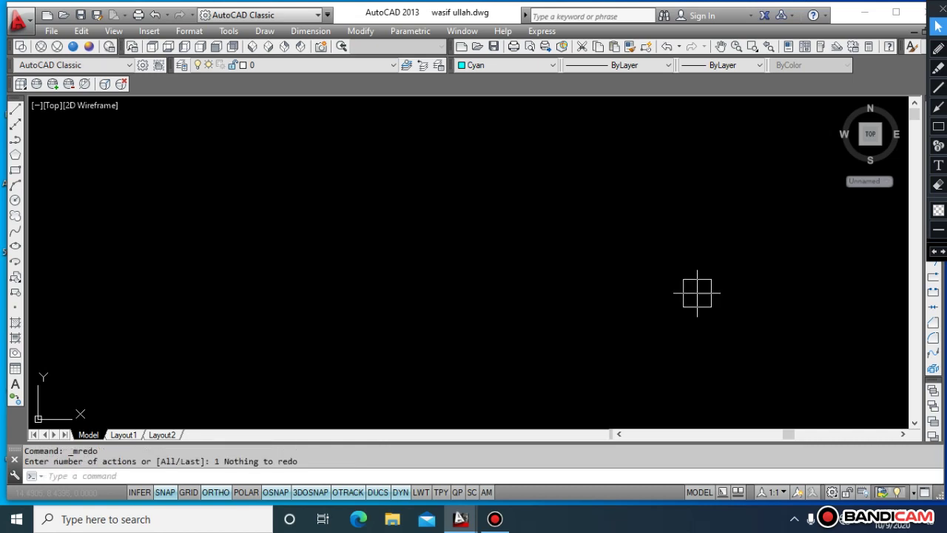
key("Escape")
key("Escape")
key("ctrl+z")
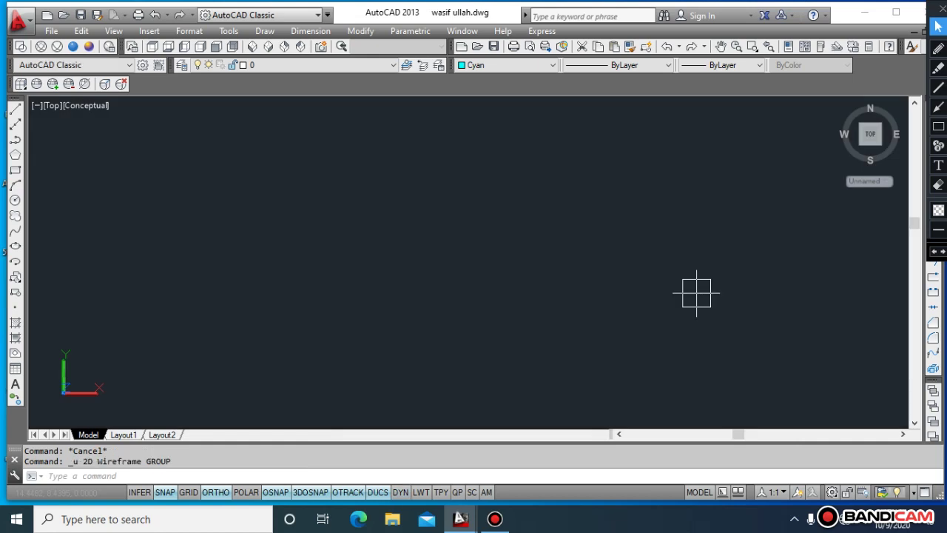
key("ctrl+z")
key("ctrl+y")
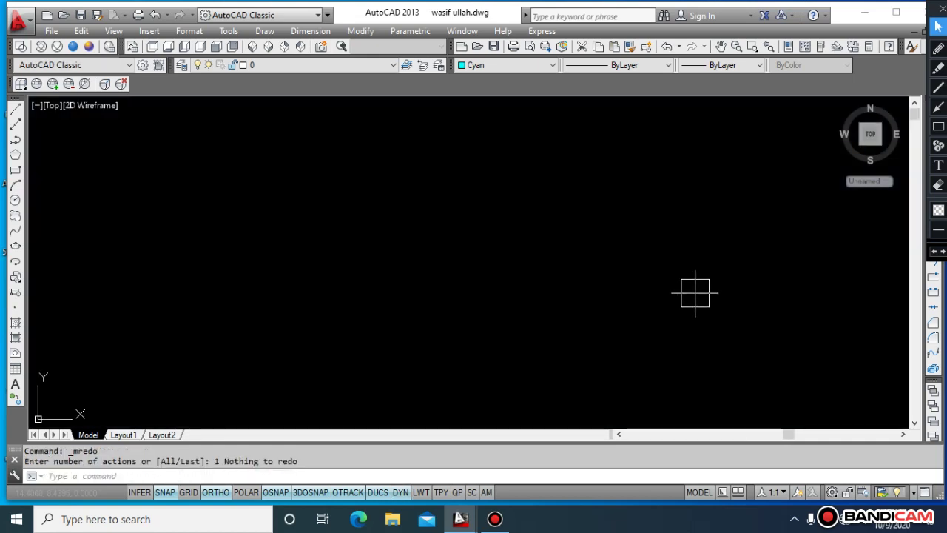
key("Escape")
key("Escape")
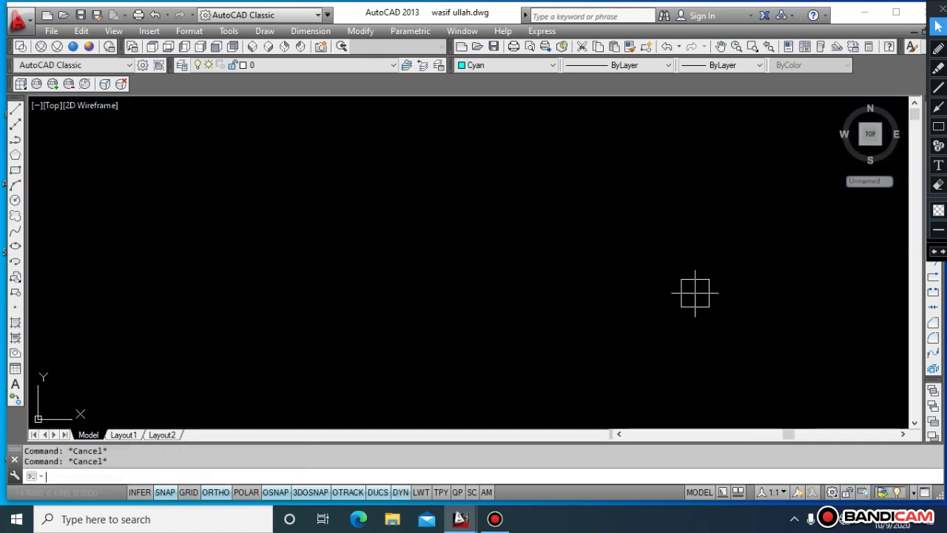
left_click(123, 526)
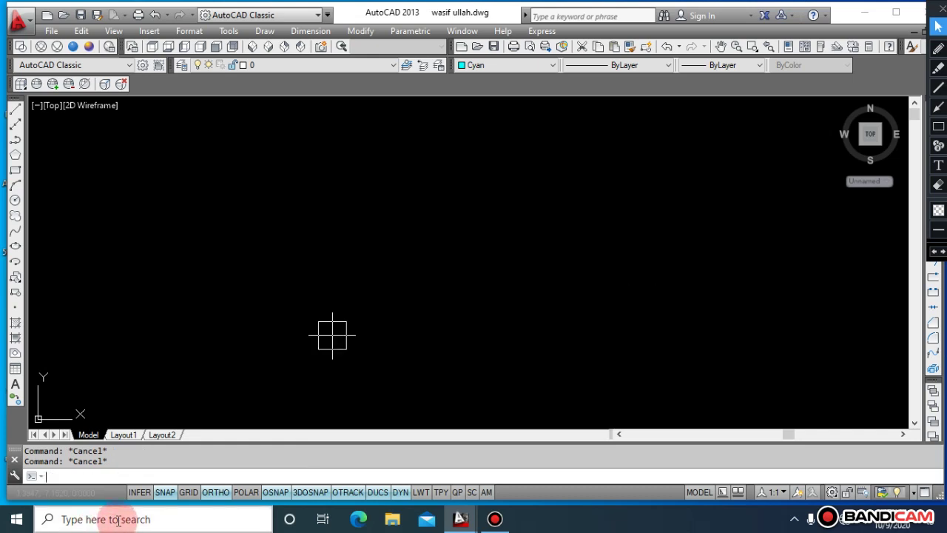
- Draw a single horizontal line near the middle of the empty drawing area
type("l")
key("Return")
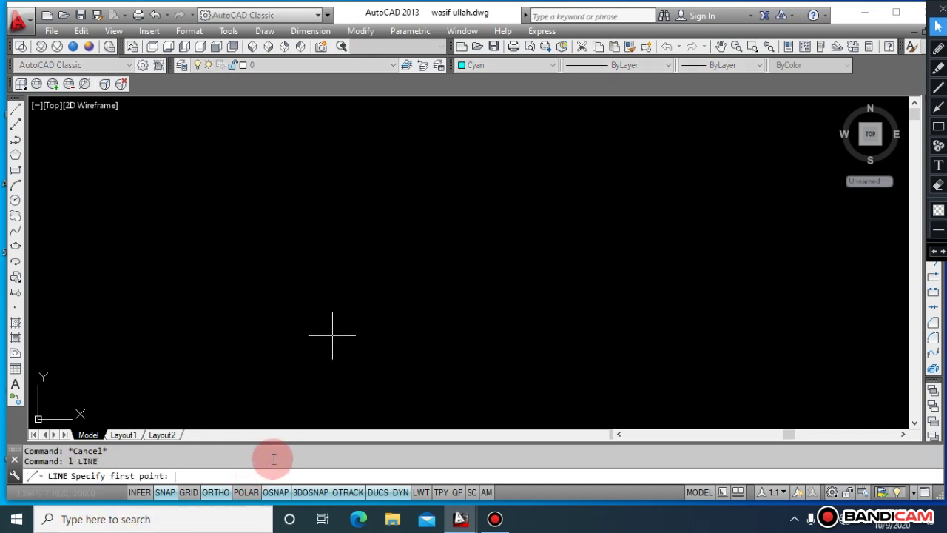
left_click(419, 280)
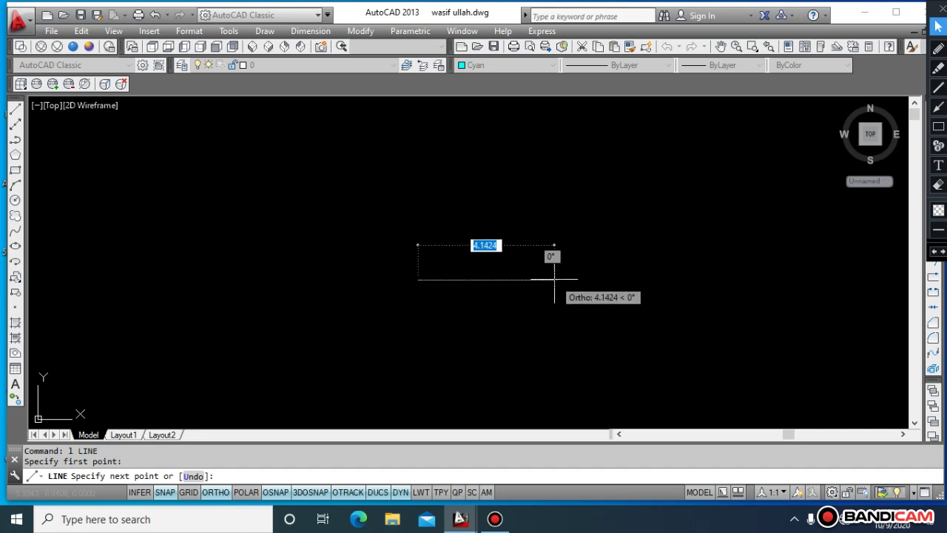
left_click(516, 280)
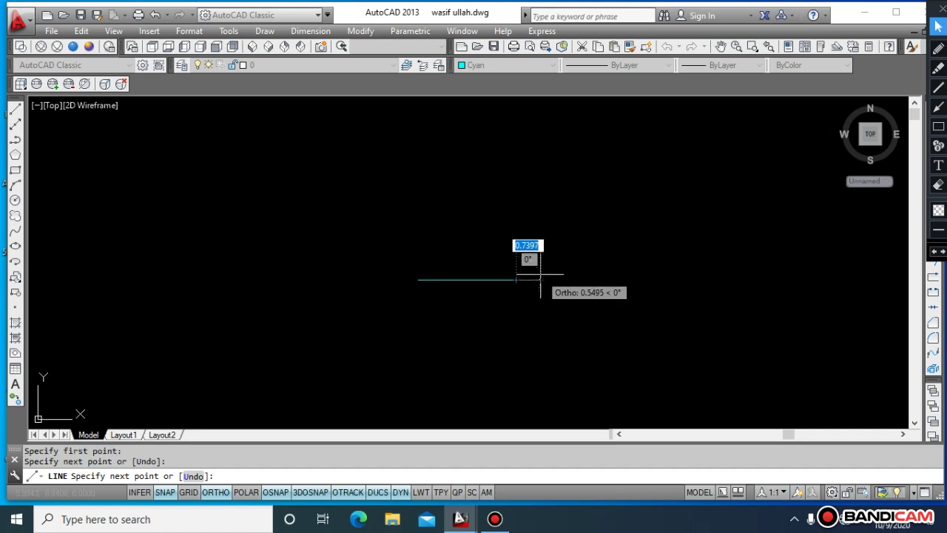
key("Return")
- With Ortho off, draw a slanted line rising to the right from the right endpoint of the horizontal line
type("l")
key("Return")
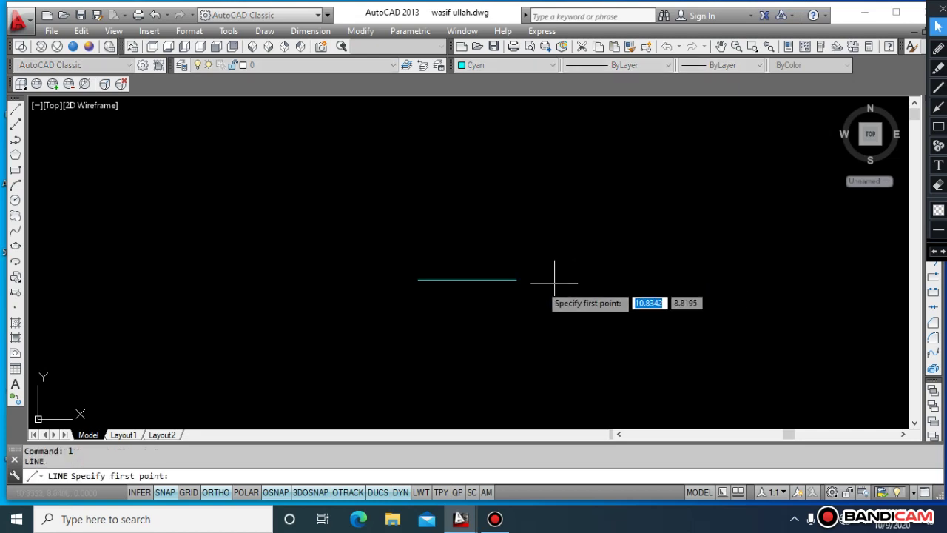
left_click(516, 280)
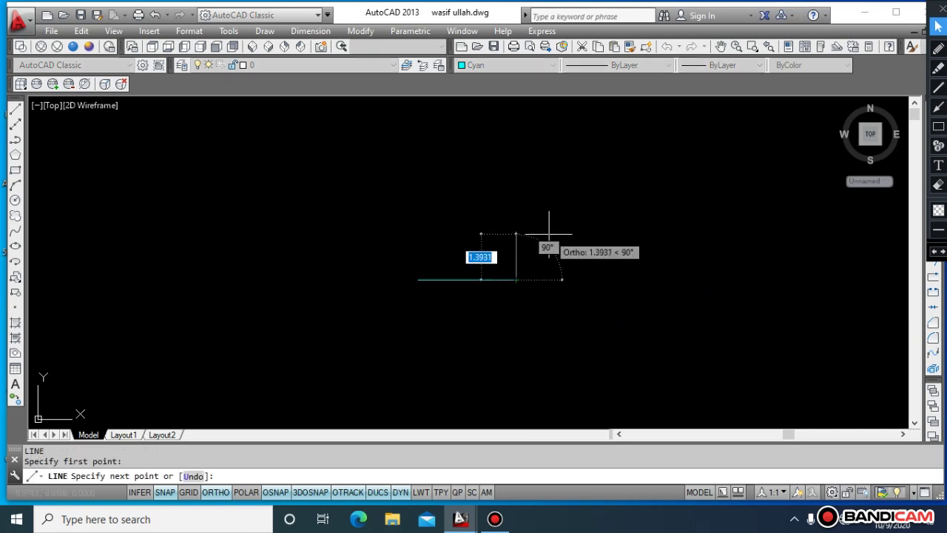
key("F8")
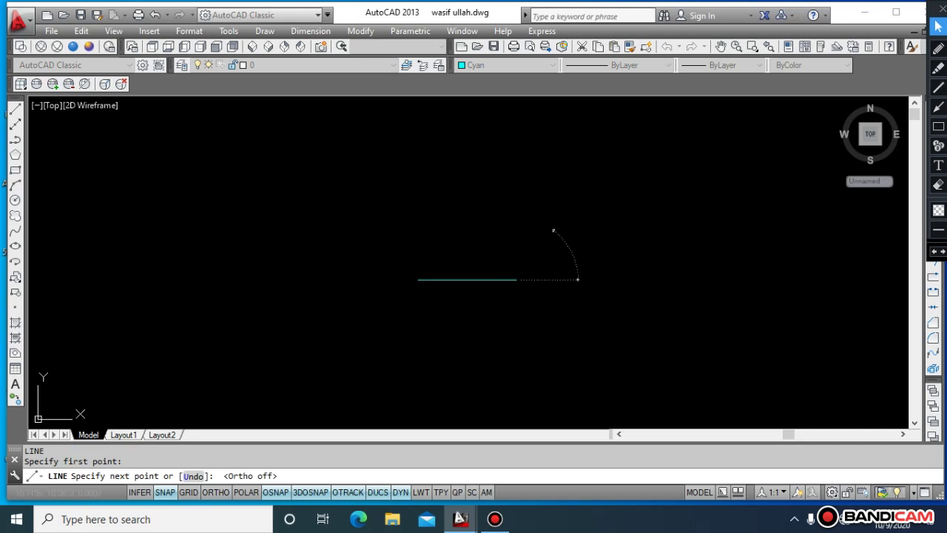
left_click(553, 232)
key("Return")
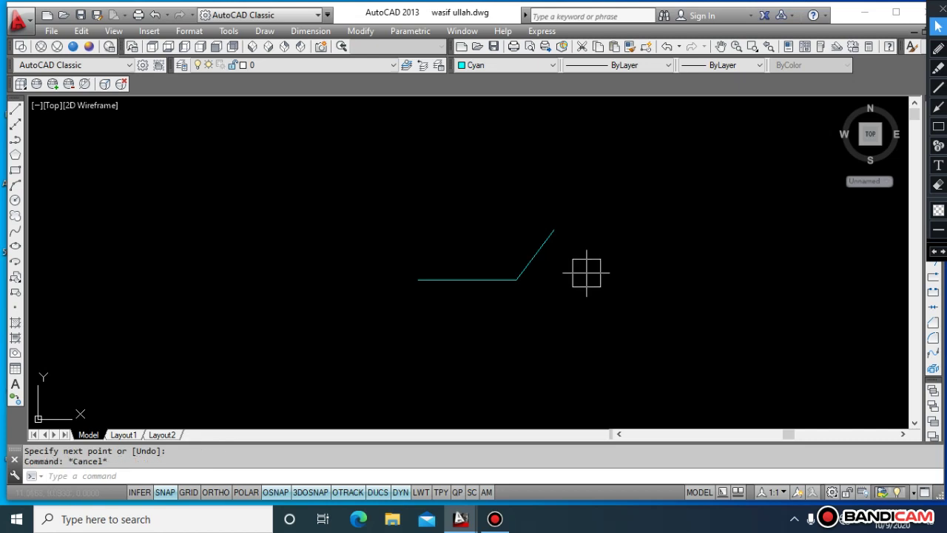
type("o")
key("Return")
type("1")
key("Escape")
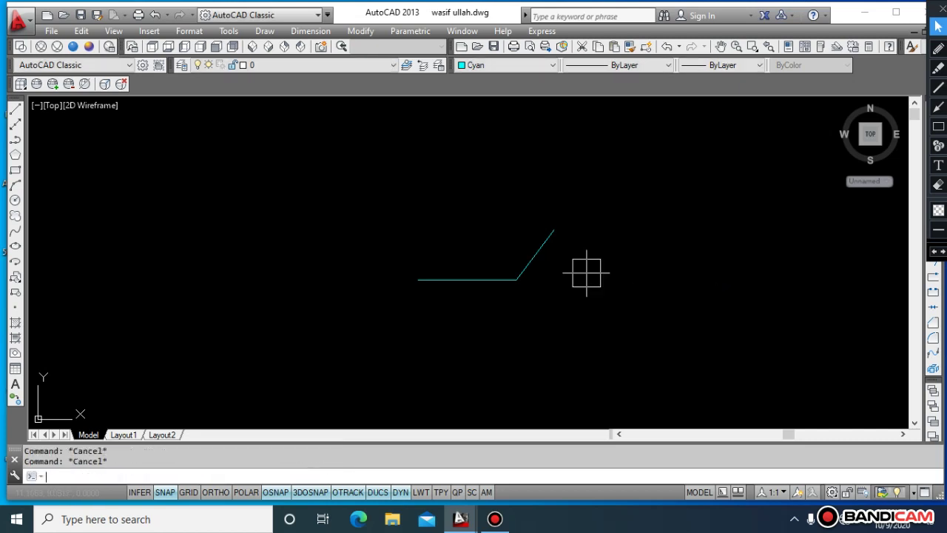
- Offset the slanted line and the horizontal line by 0.2 toward the upper-left side
type("o")
key("Return")
type(".2")
key("Return")
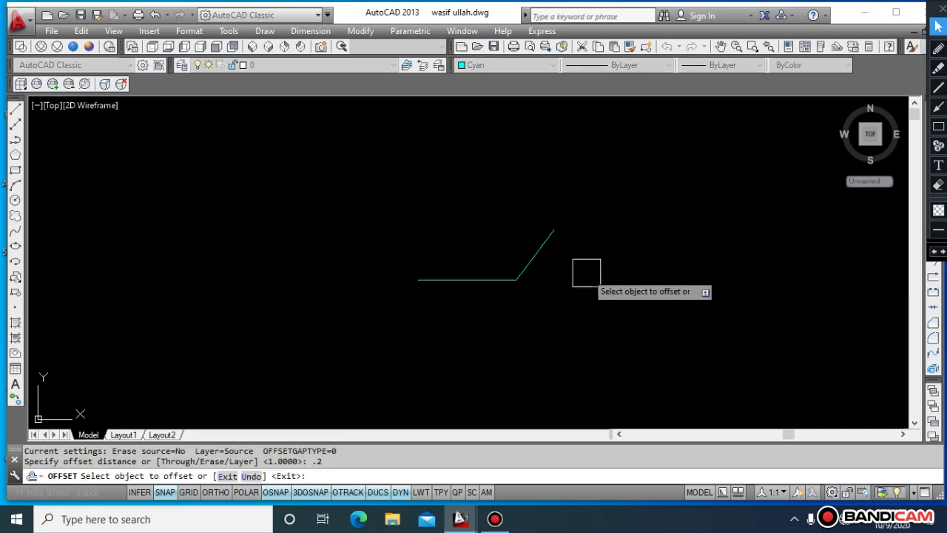
left_click(543, 259)
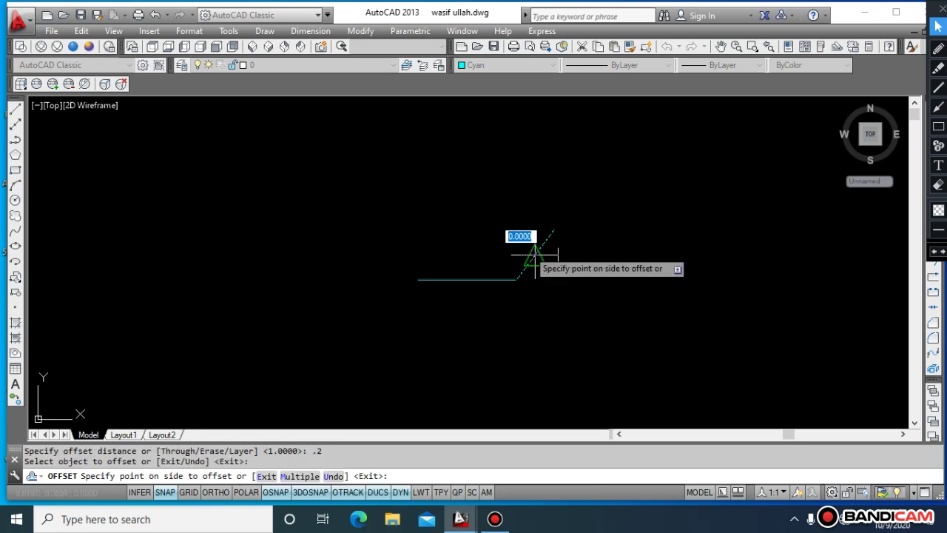
left_click(529, 250)
left_click(494, 279)
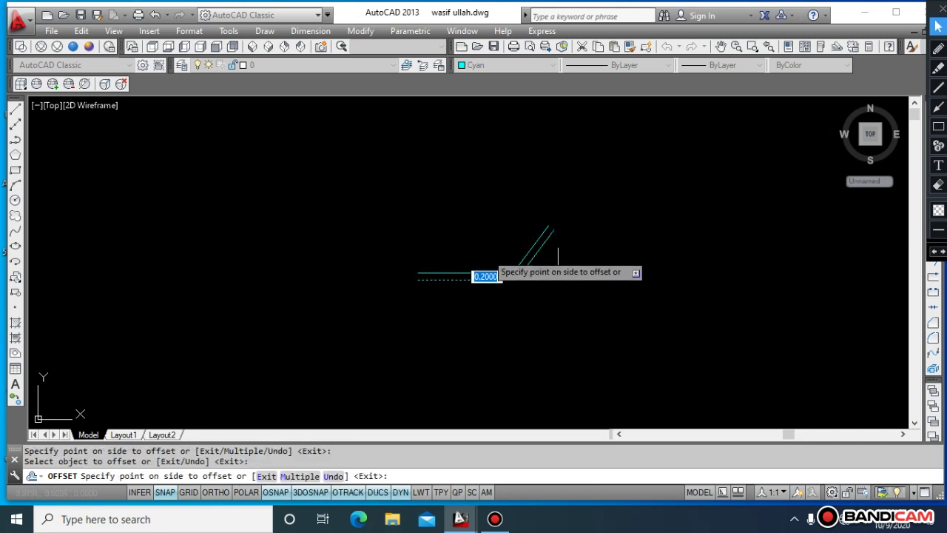
left_click(511, 263)
key("Escape")
key("Escape")
key("Escape")
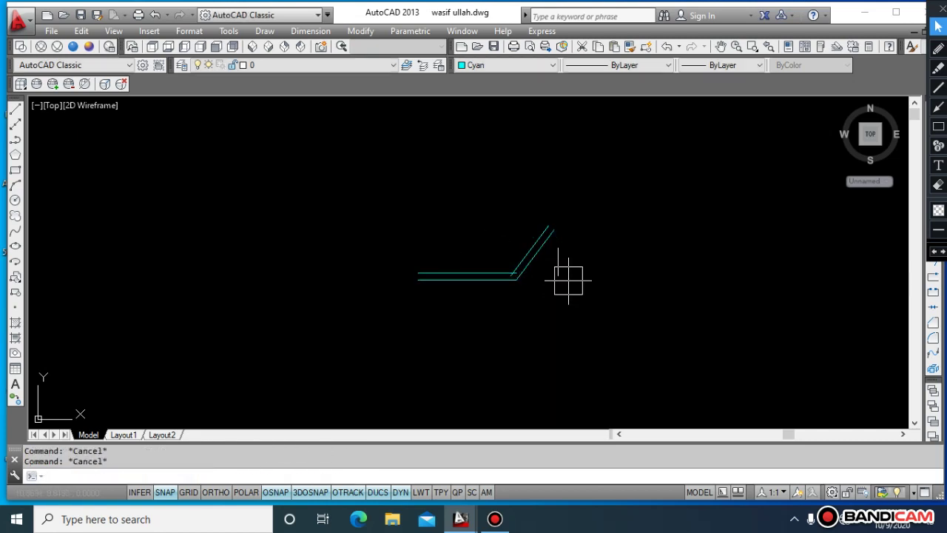
- Try to trim the end of the upper horizontal line that overhangs the inner slanted line
scroll(529, 219, "up", 5)
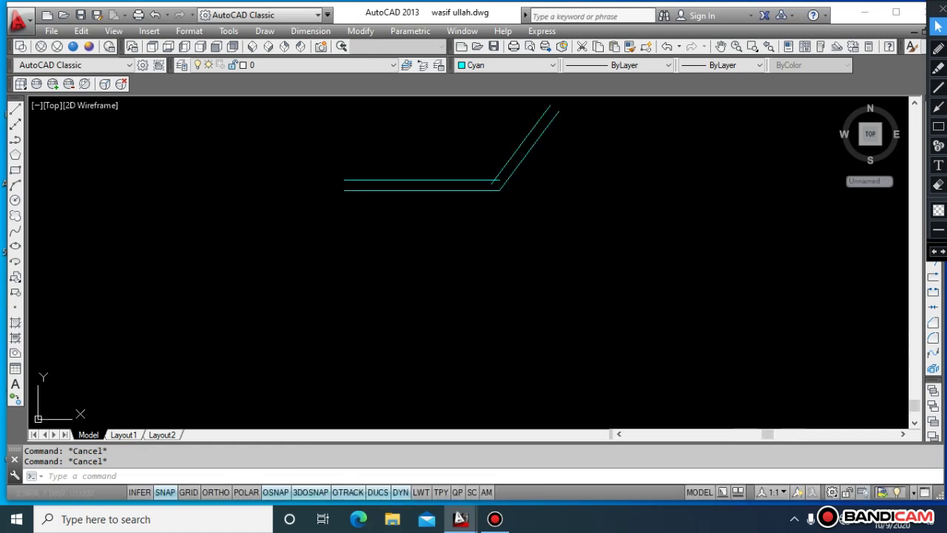
type("tr")
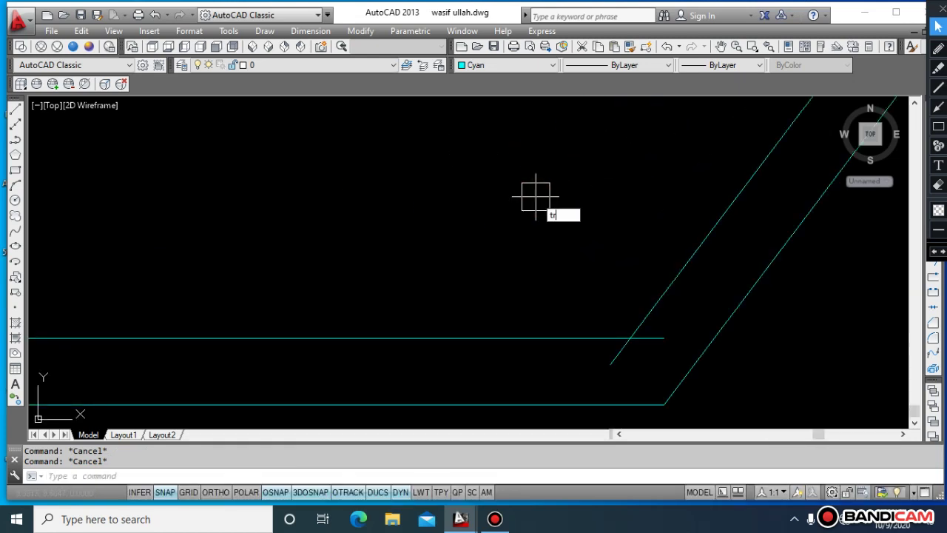
key("Return")
key("Return")
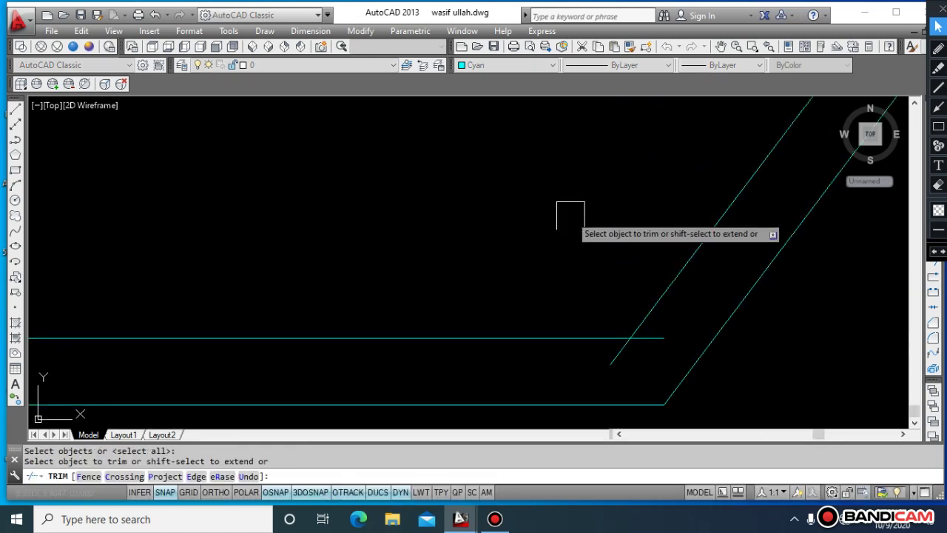
key("Return")
key("Return")
left_click(658, 339)
left_click(658, 340)
key("Escape")
key("Escape")
key("Escape")
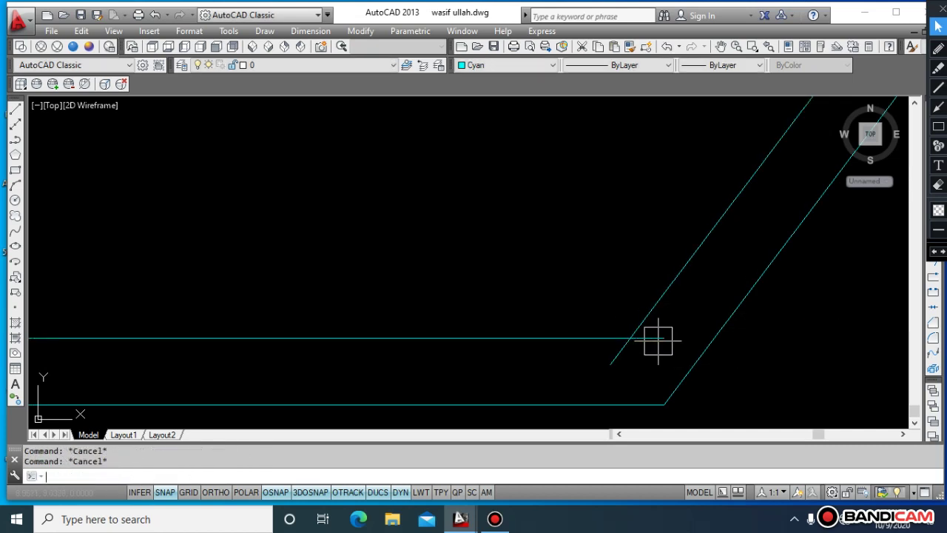
- Trim the overlapping ends of the two offset lines so they meet in a clean inner corner
type("tr")
key("Return")
key("Return")
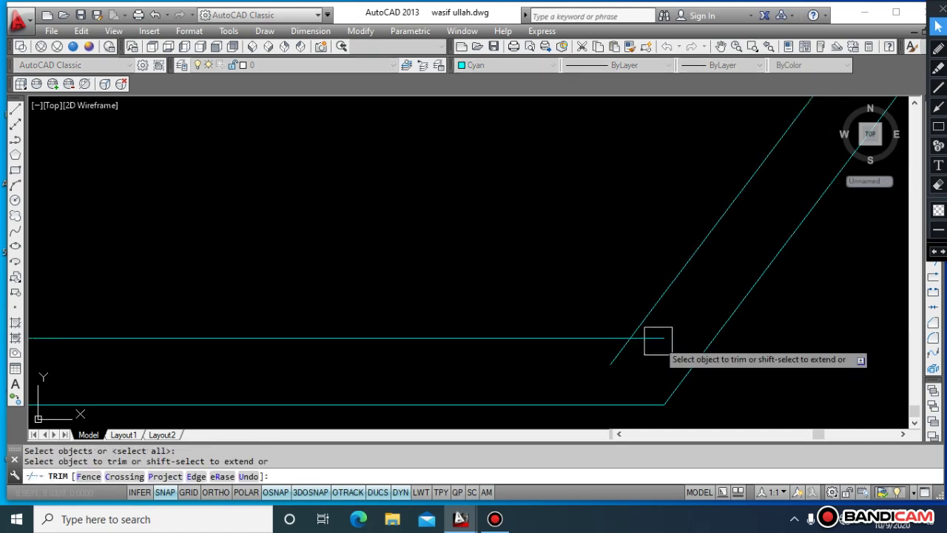
left_click(624, 360)
scroll(596, 327, "down", 6)
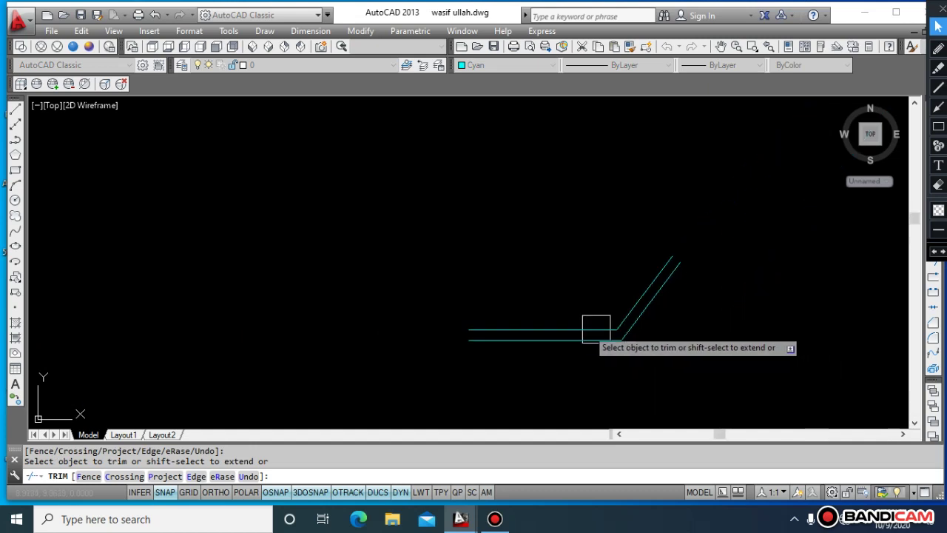
scroll(426, 339, "up", 3)
key("Escape")
key("Escape")
- Close the left end of the horizontal strip with a short line joining the endpoints of its two edges
key("Return")
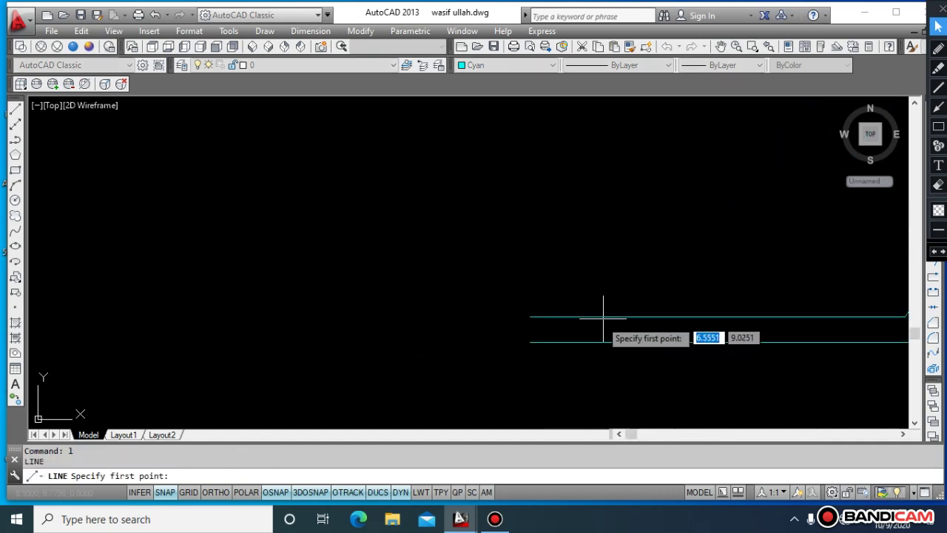
left_click(530, 317)
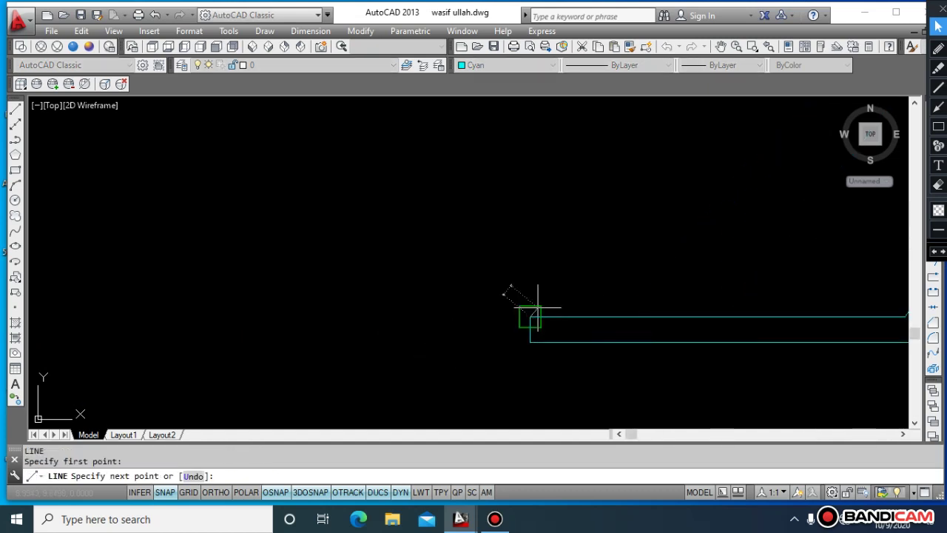
left_click(530, 342)
key("Return")
- Close the upper end of the slanted strip with a line joining the endpoints of its two edges
scroll(590, 285, "down", 5)
scroll(692, 253, "up", 5)
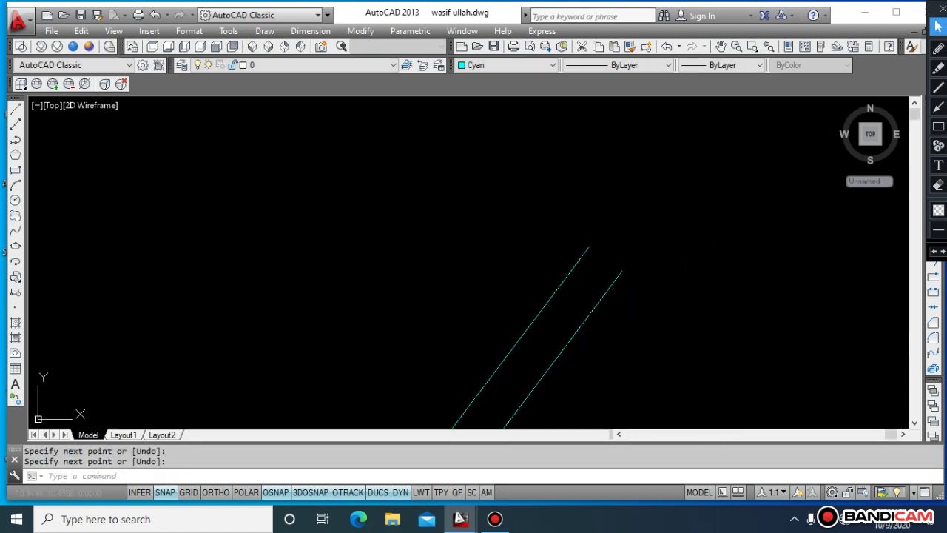
key("Return")
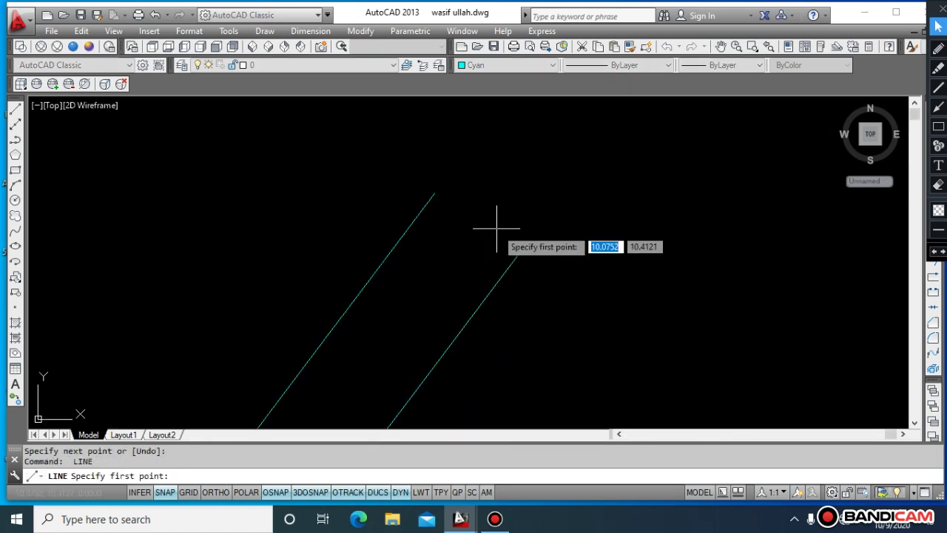
left_click(433, 195)
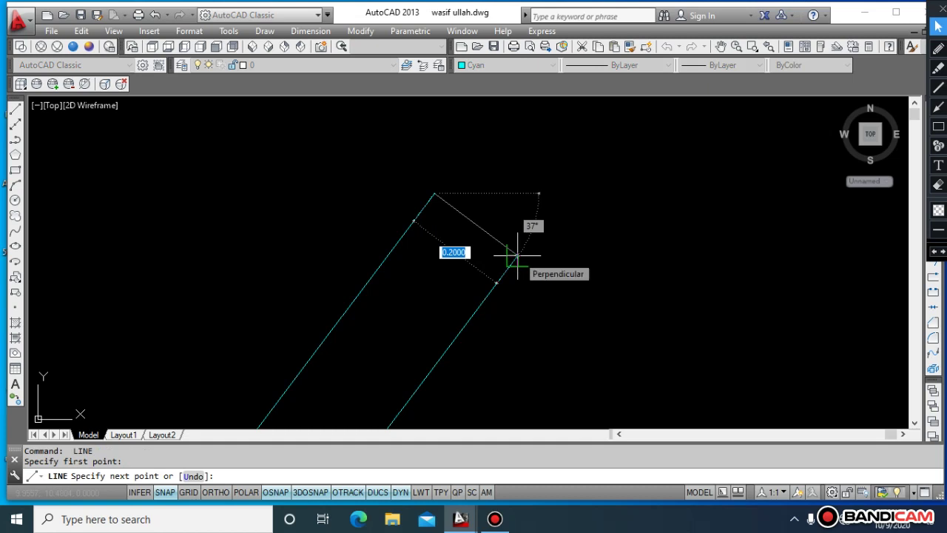
left_click(517, 255)
key("Return")
- Draw a vertical line about 0.13 units long straight down from the strip's lower left corner, with Ortho on
scroll(408, 334, "down", 5)
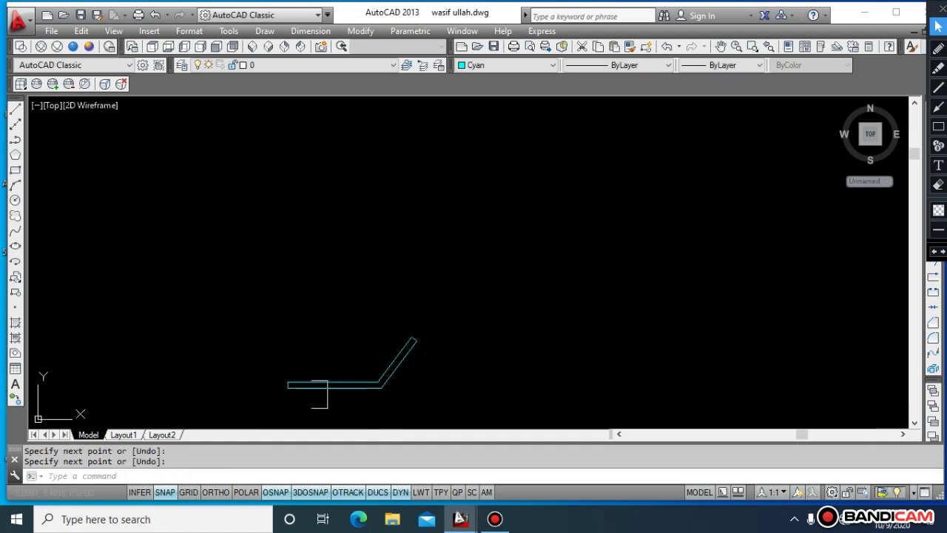
scroll(319, 392, "up", 5)
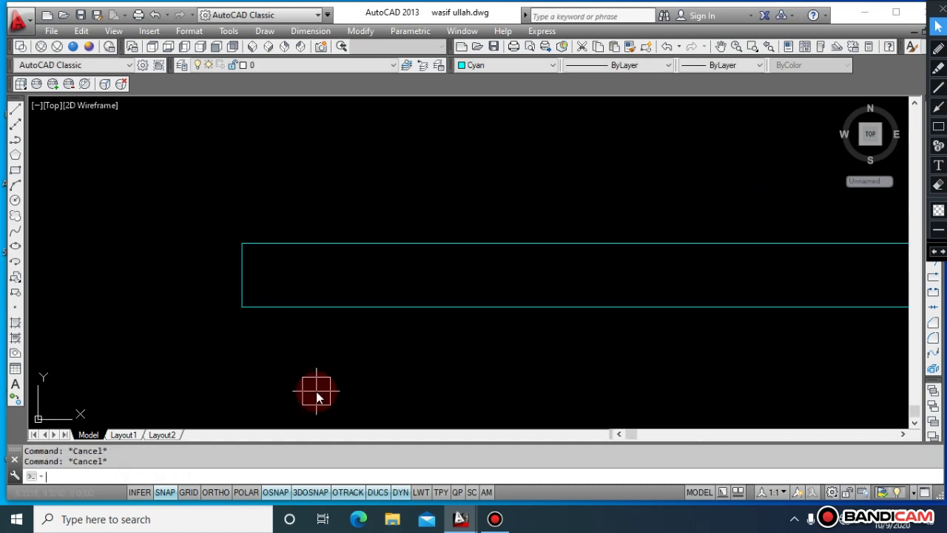
type("l")
key("Return")
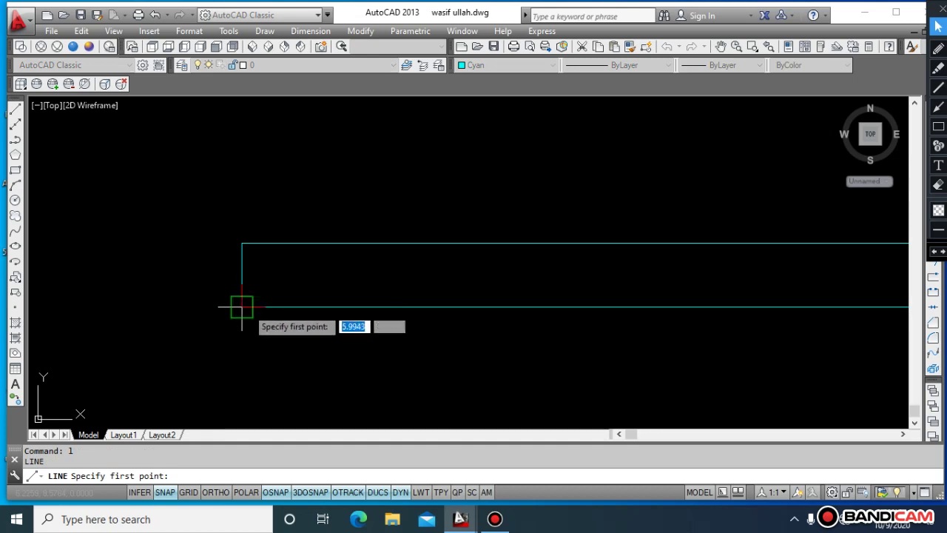
left_click(242, 306)
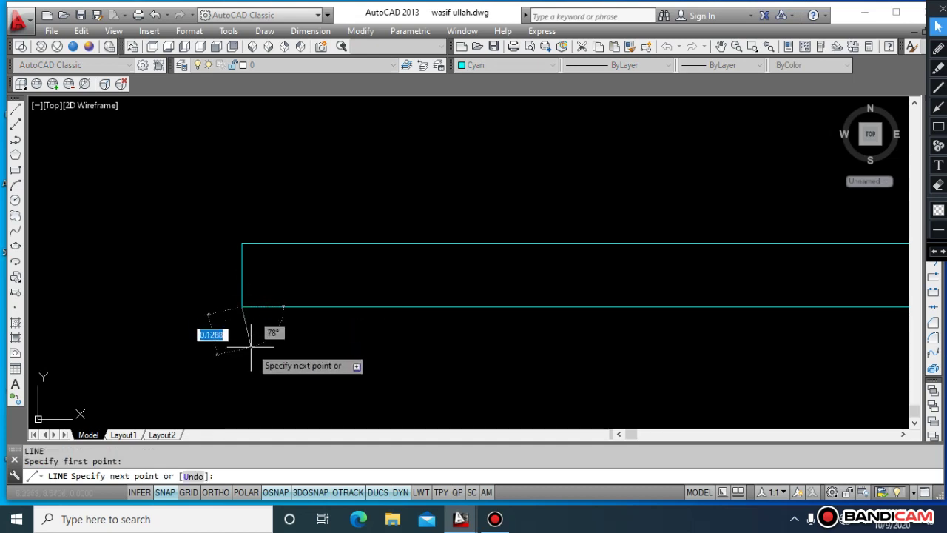
key("F8")
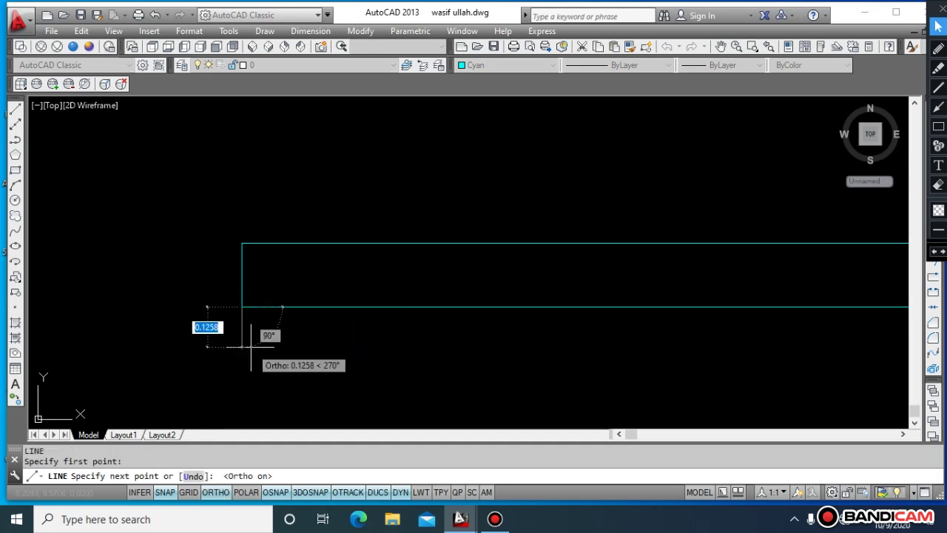
left_click(252, 348)
key("Escape")
key("Escape")
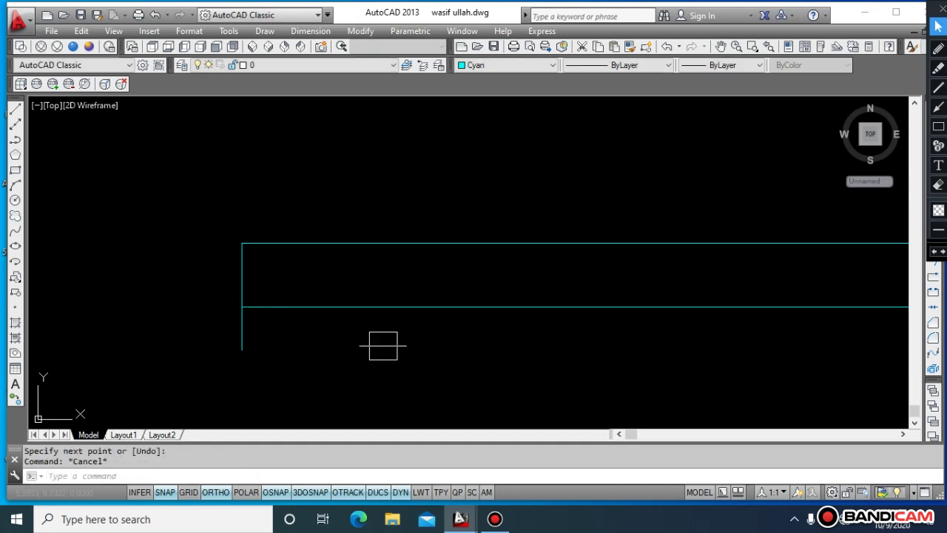
- Create a closed polyline boundary from a point picked inside the bent strip
scroll(400, 348, "down", 8)
type("bo")
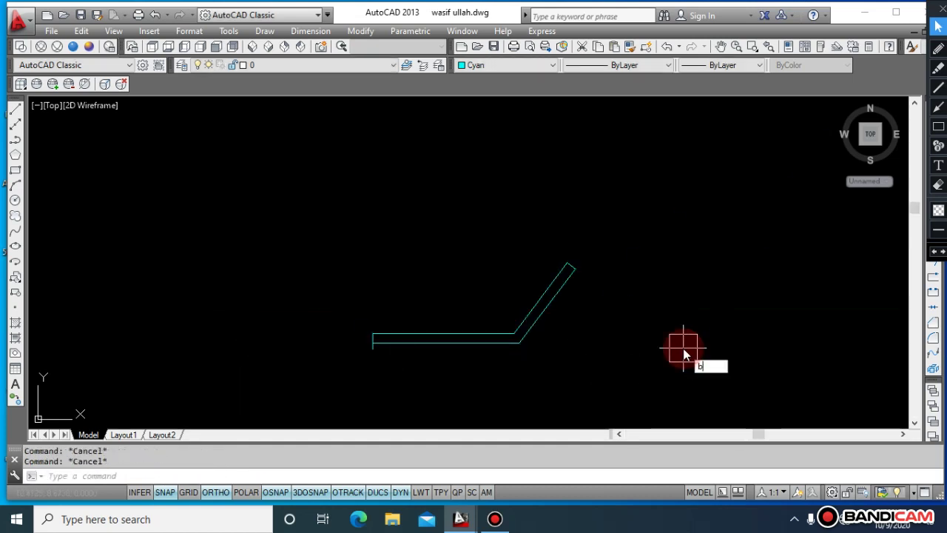
key("Return")
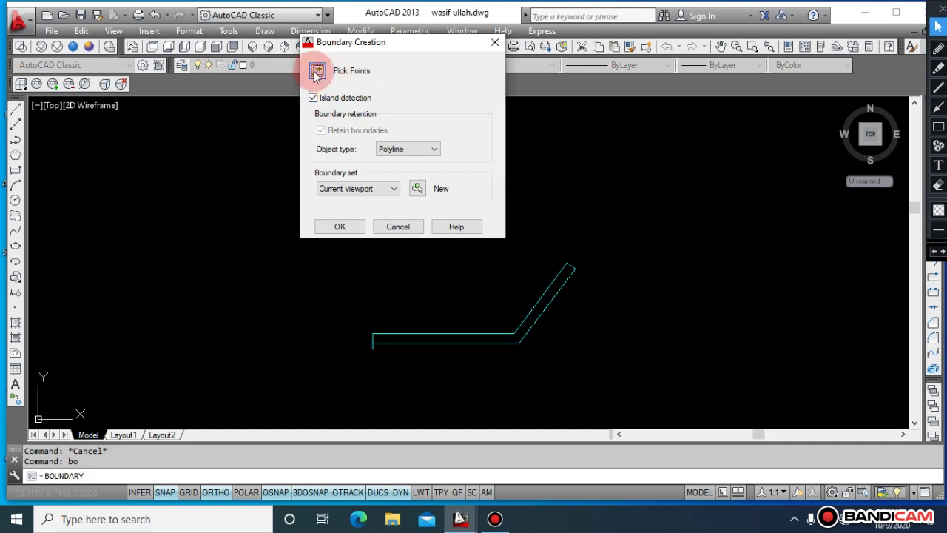
left_click(318, 70)
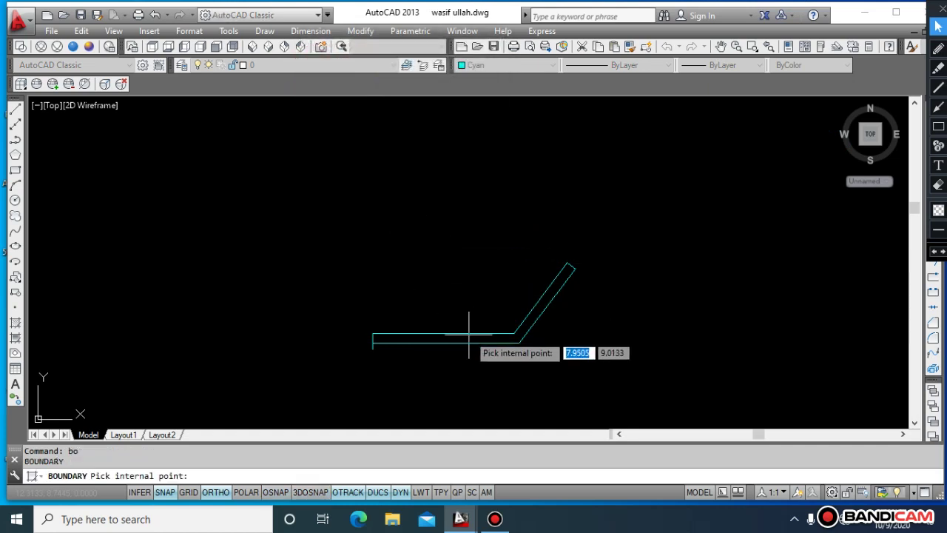
scroll(466, 331, "down", 1)
scroll(467, 331, "up", 5)
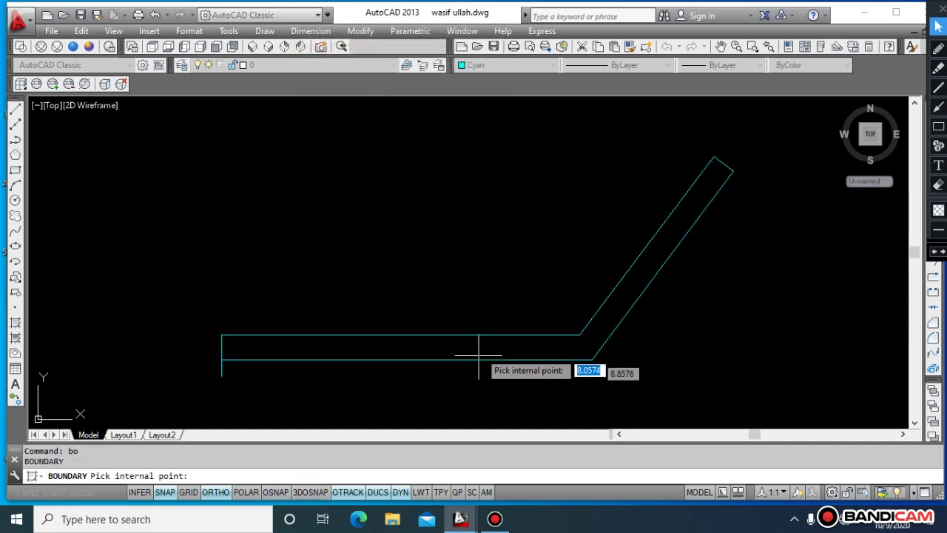
left_click(482, 347)
key("Return")
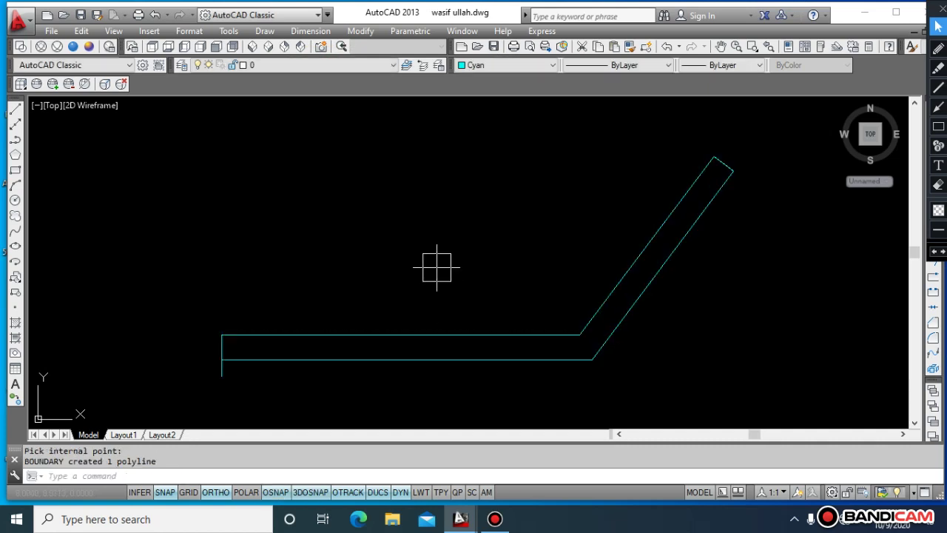
key("Escape")
key("Escape")
- Try to revolve the bent strip profile about a vertical axis running down from the strip's lower left corner
scroll(435, 258, "down", 4)
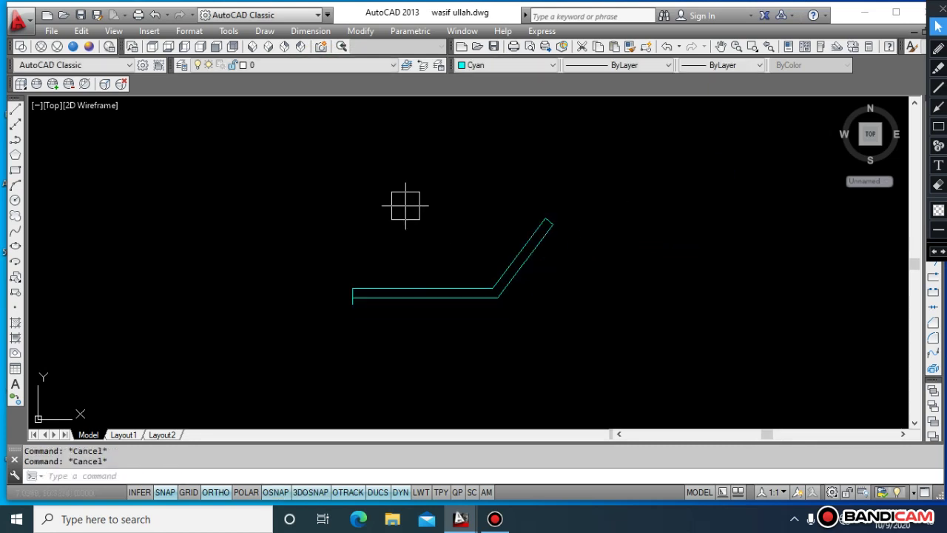
key("Return")
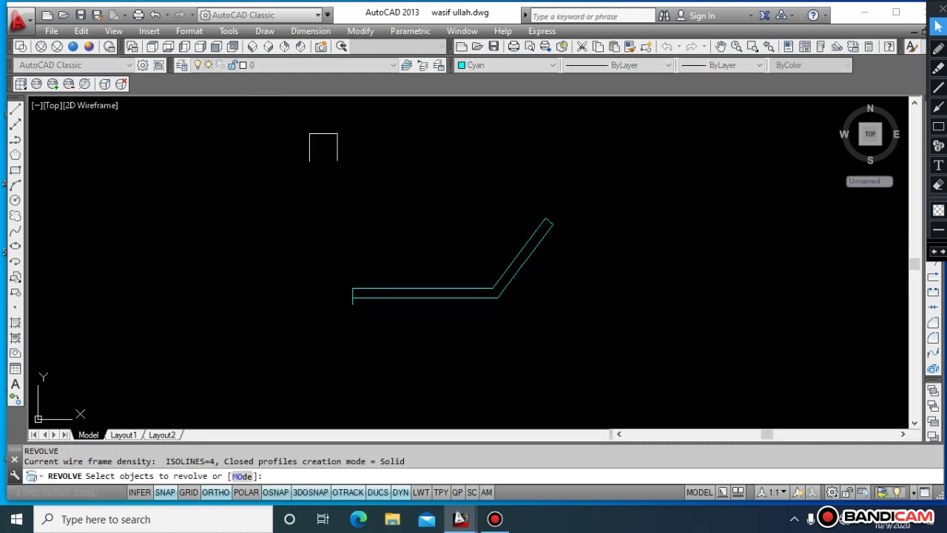
left_click(602, 360)
left_click(441, 237)
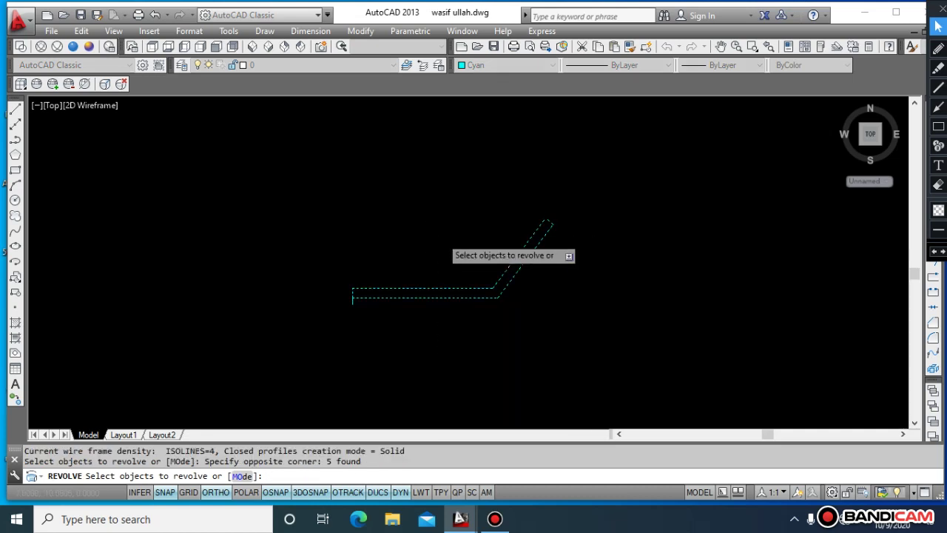
scroll(406, 264, "up", 3)
scroll(477, 208, "down", 1)
scroll(501, 210, "down", 2)
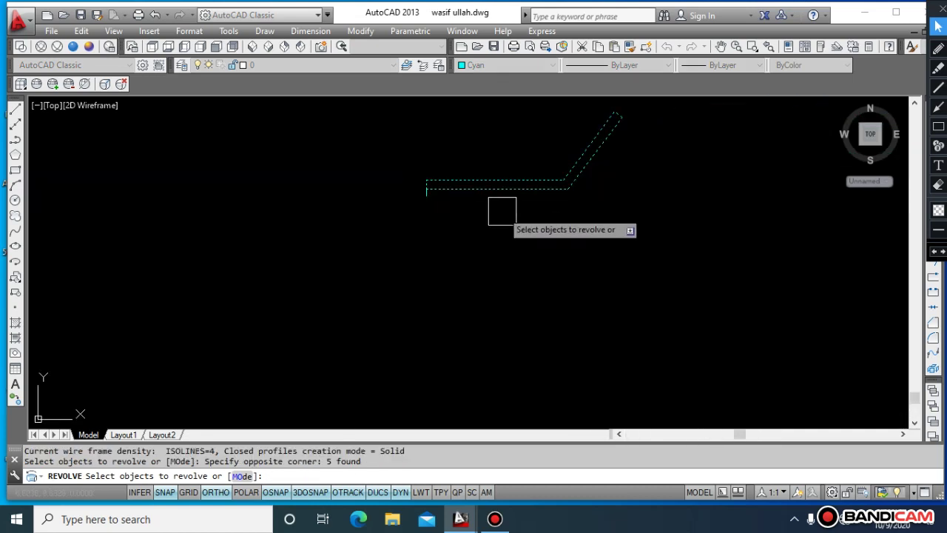
key("Return")
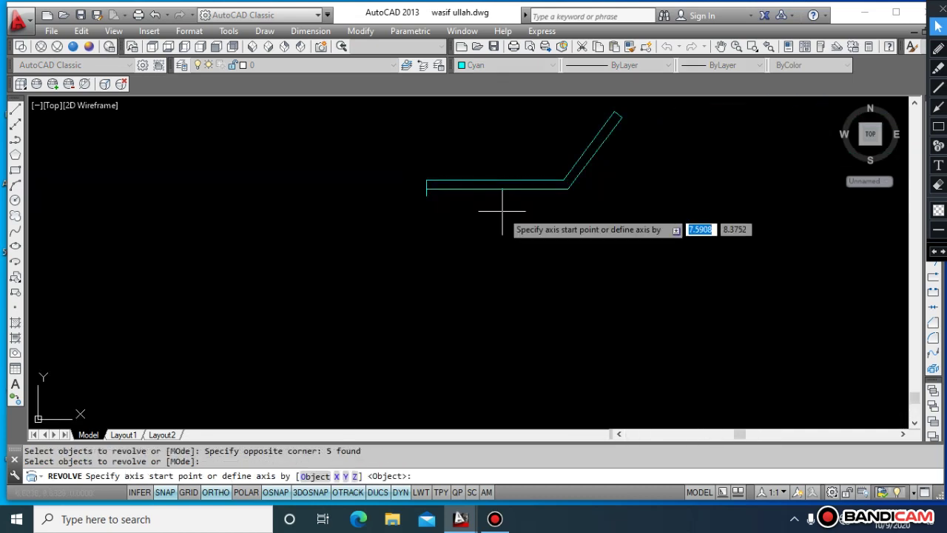
left_click(426, 188)
left_click(416, 251)
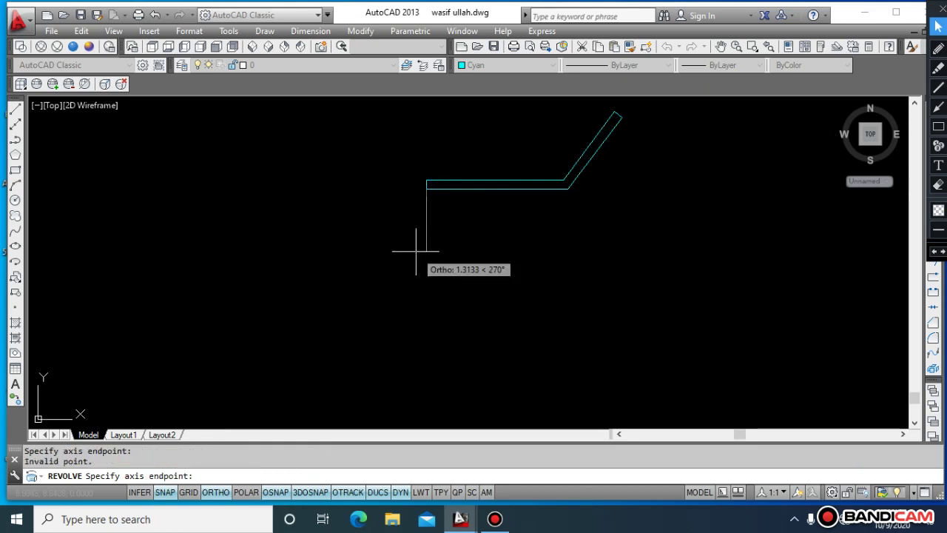
left_click(426, 196)
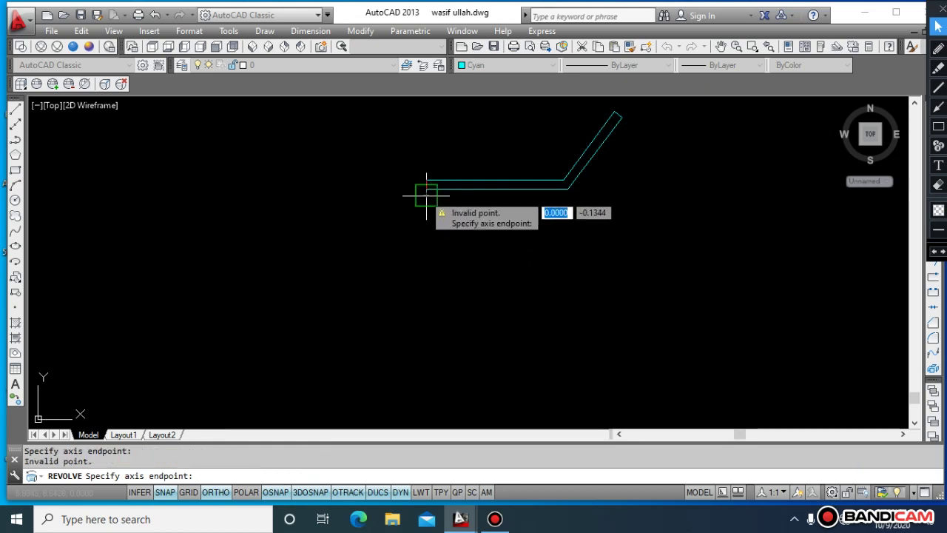
key("Escape")
key("Escape")
scroll(455, 130, "down", 5)
scroll(488, 125, "up", 5)
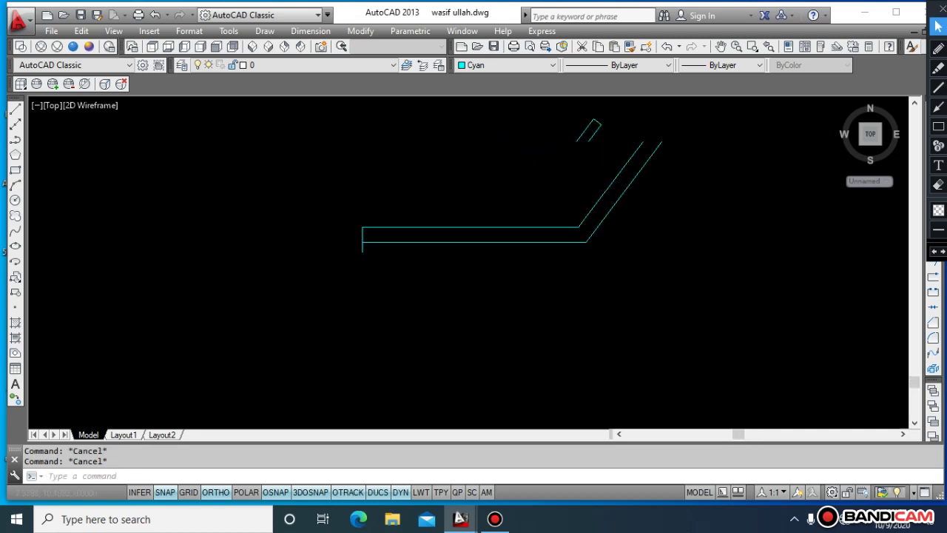
scroll(490, 117, "up", 2)
type("re")
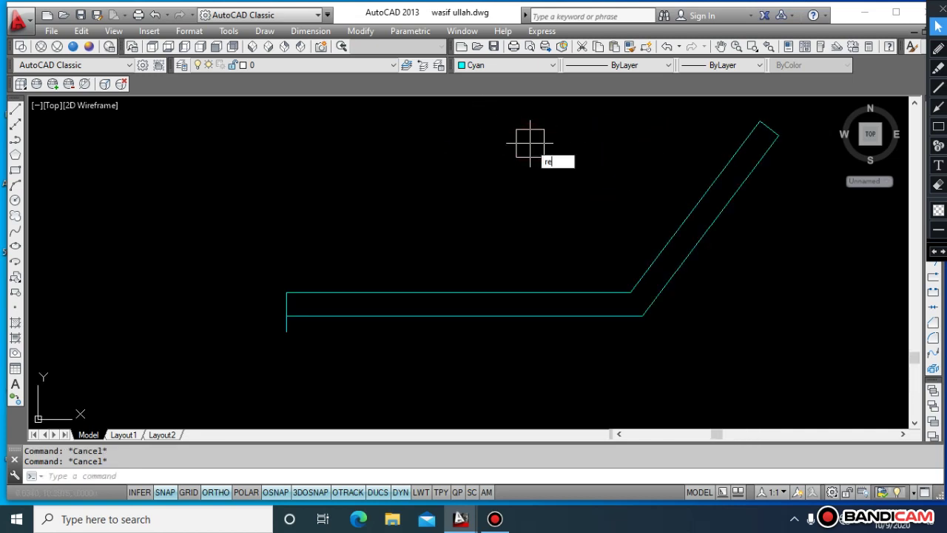
type("re")
key("Escape")
- Try to revolve the bent strip profile about an axis starting at the lower end of the short vertical line
type("r")
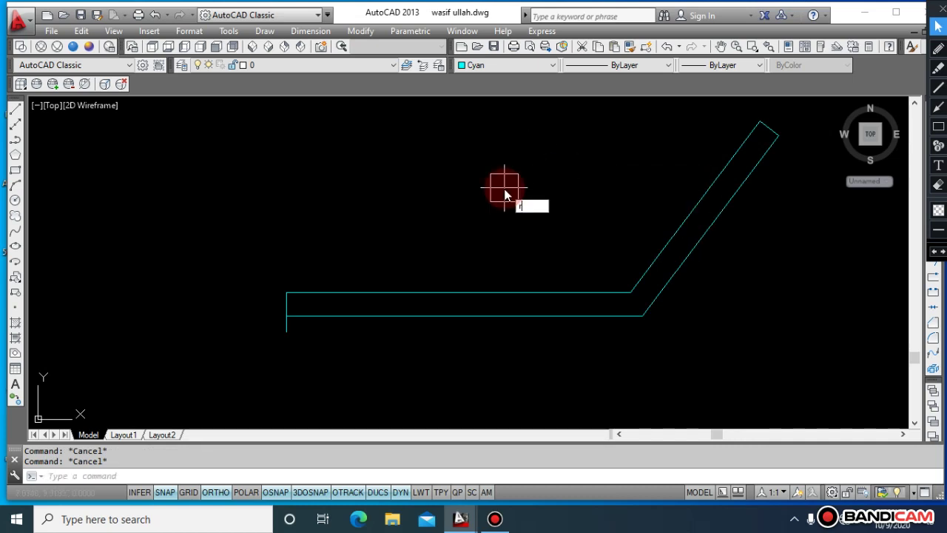
type("erev")
key("Return")
left_click(756, 386)
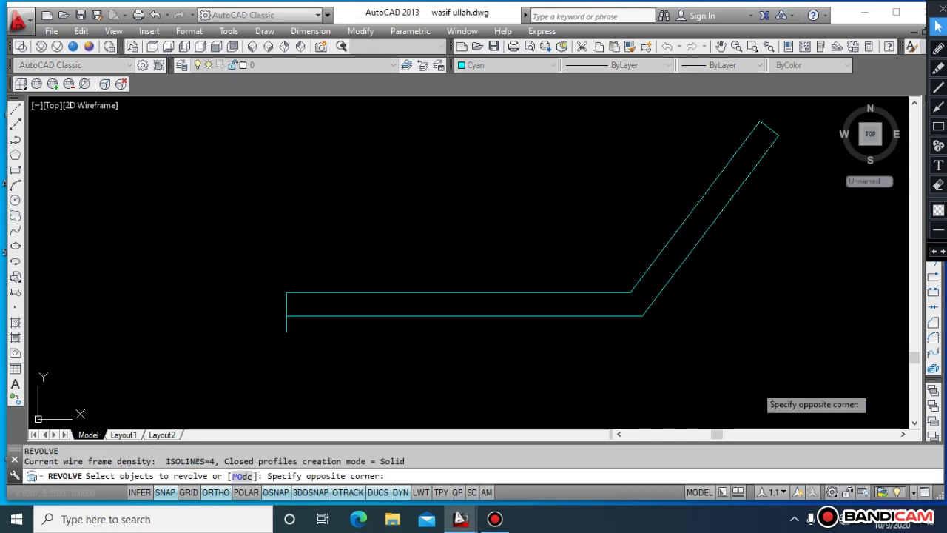
left_click(538, 246)
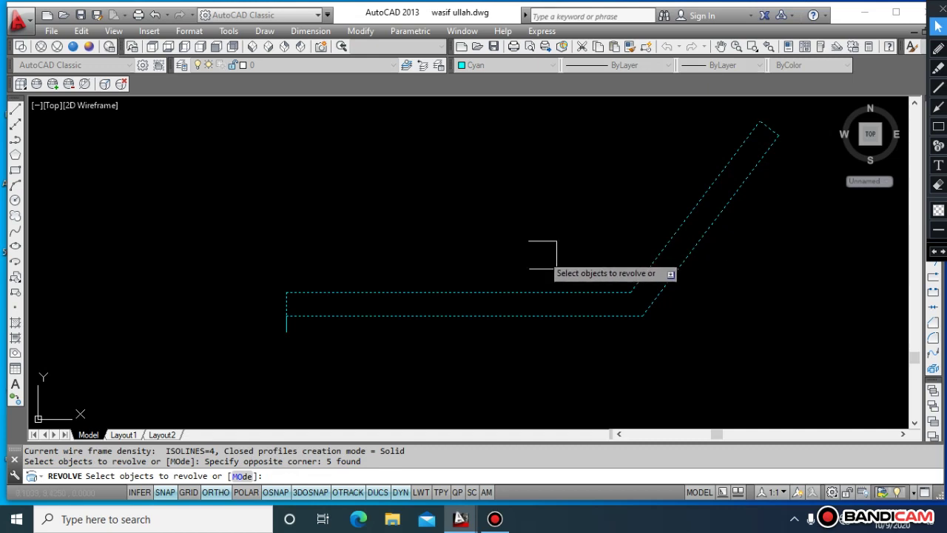
key("Return")
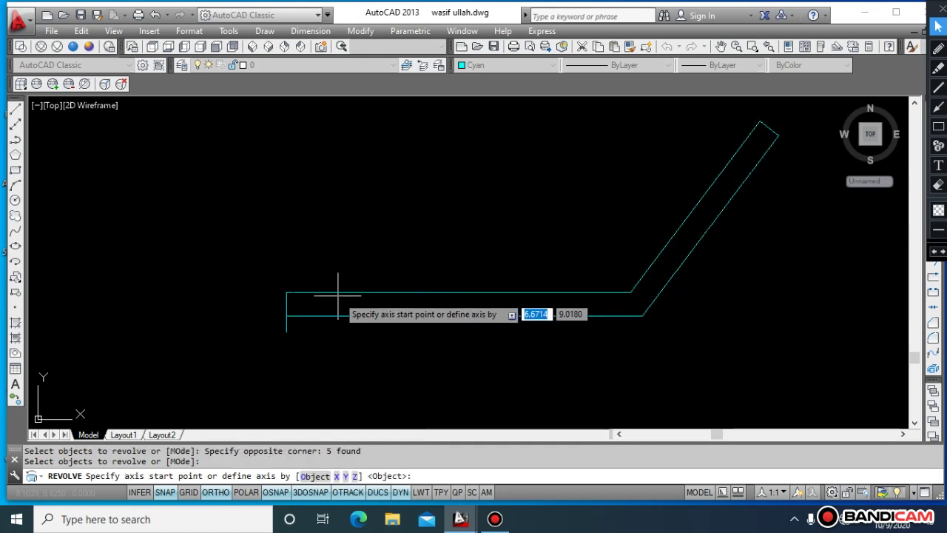
scroll(289, 298, "down", 2)
scroll(287, 296, "up", 5)
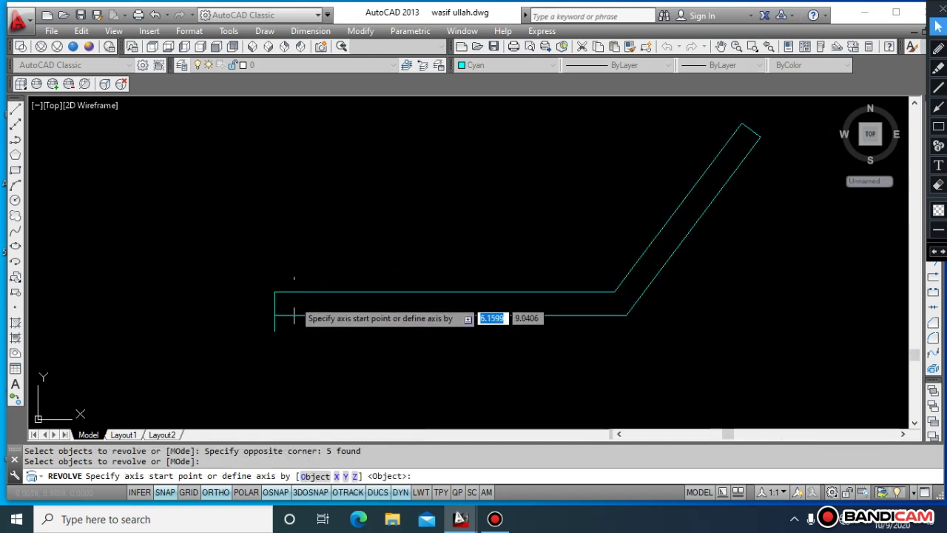
scroll(208, 259, "down", 2)
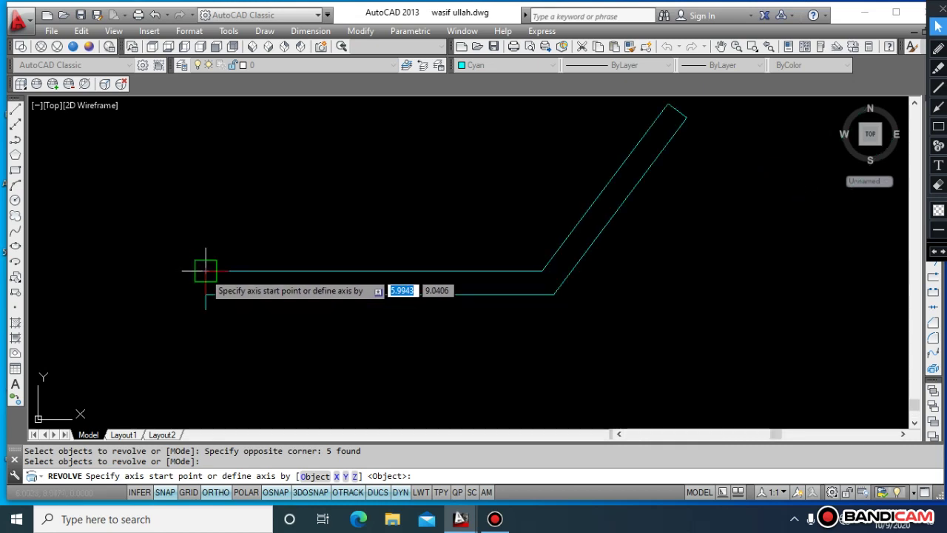
scroll(206, 288, "up", 4)
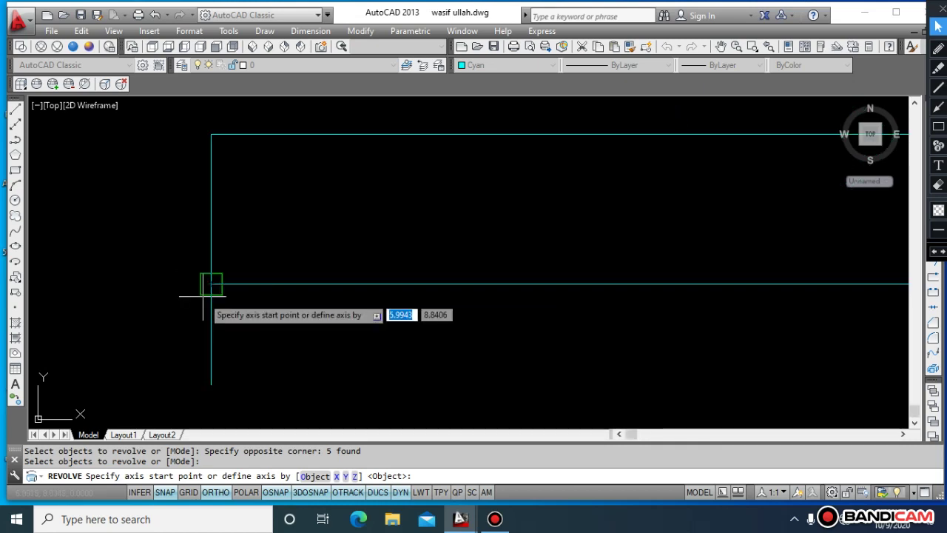
left_click(211, 384)
left_click(211, 385)
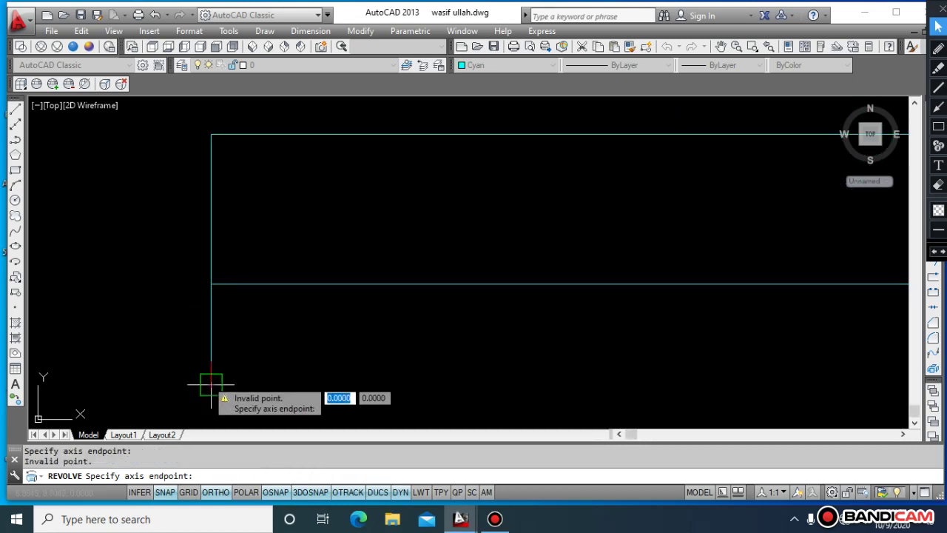
key("Escape")
key("Escape")
- Revolve the bent strip profile a full 360 degrees about the short vertical line below its lower left corner
scroll(260, 325, "down", 6)
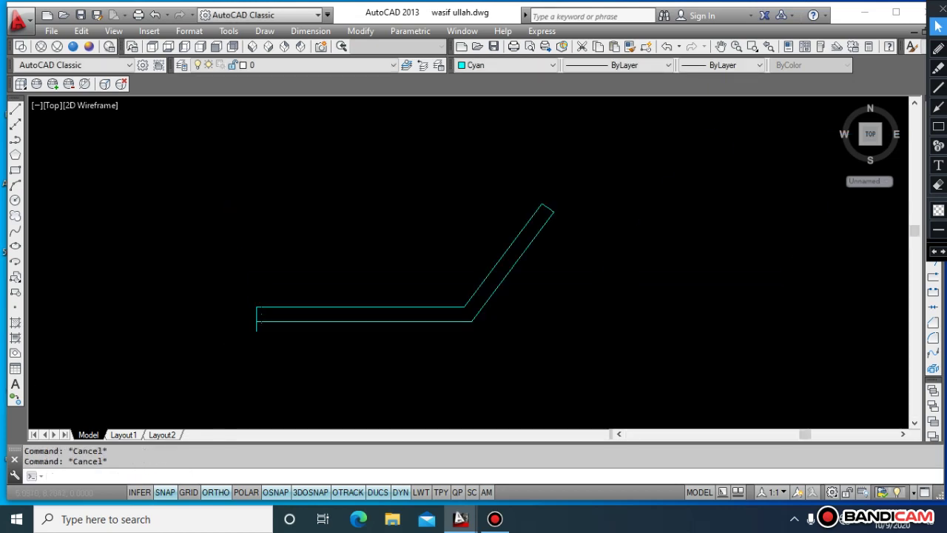
scroll(257, 318, "down", 2)
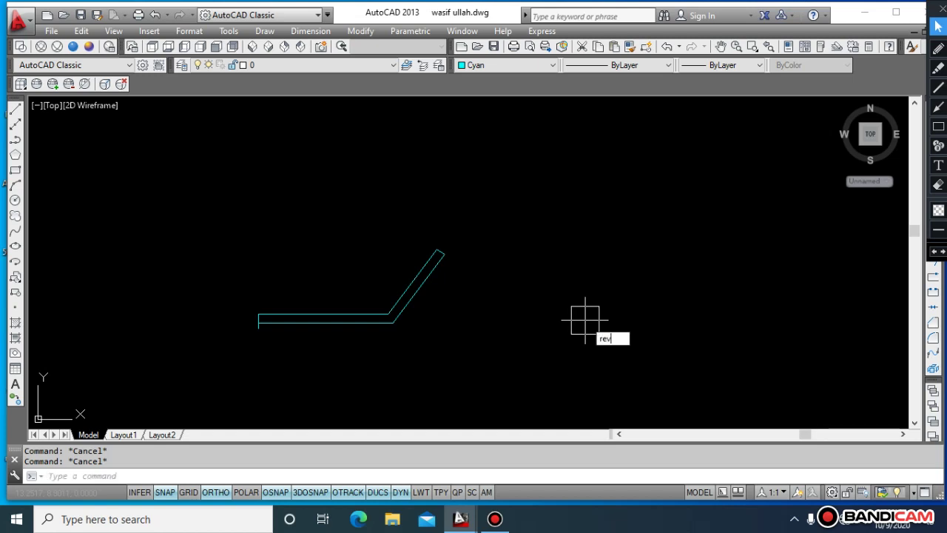
key("Return")
left_click(449, 360)
left_click(333, 264)
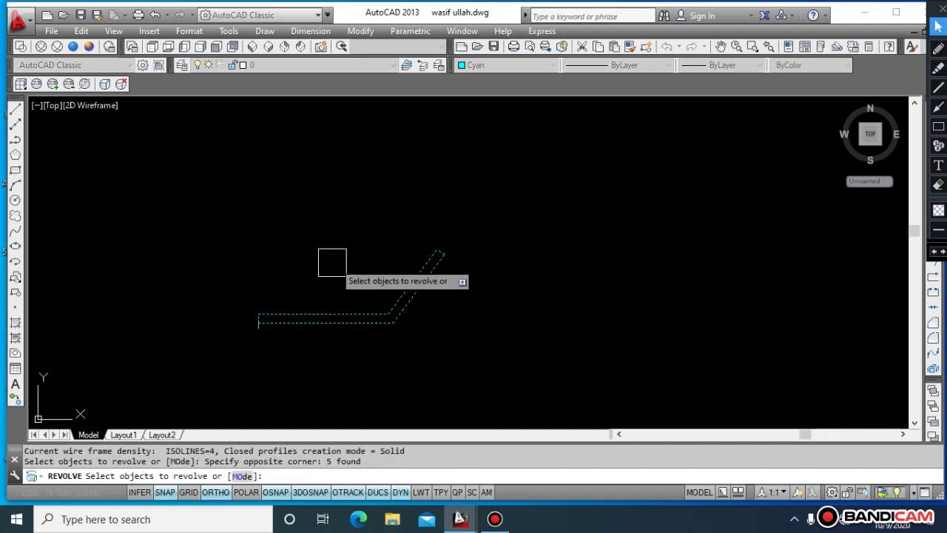
scroll(341, 281, "up", 4)
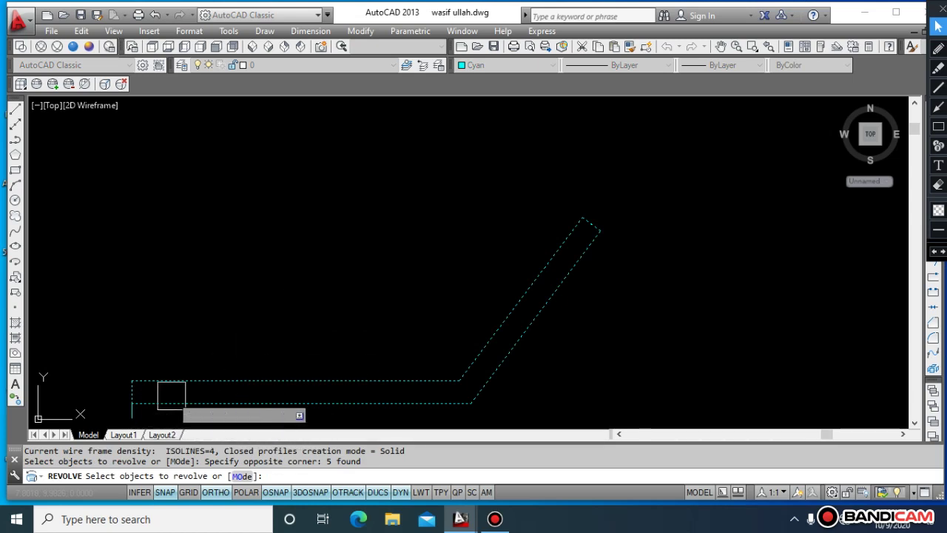
scroll(239, 381, "down", 7)
scroll(201, 393, "up", 10)
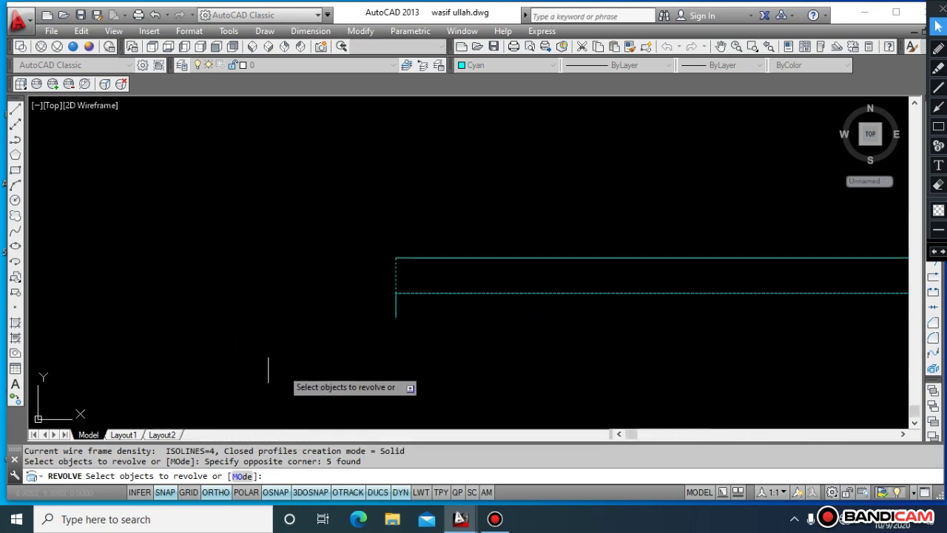
key("Return")
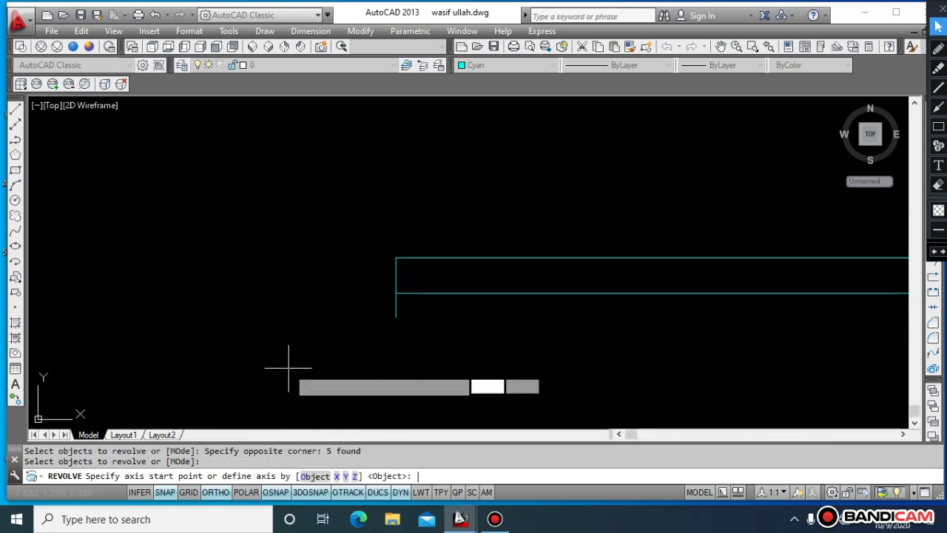
left_click(396, 292)
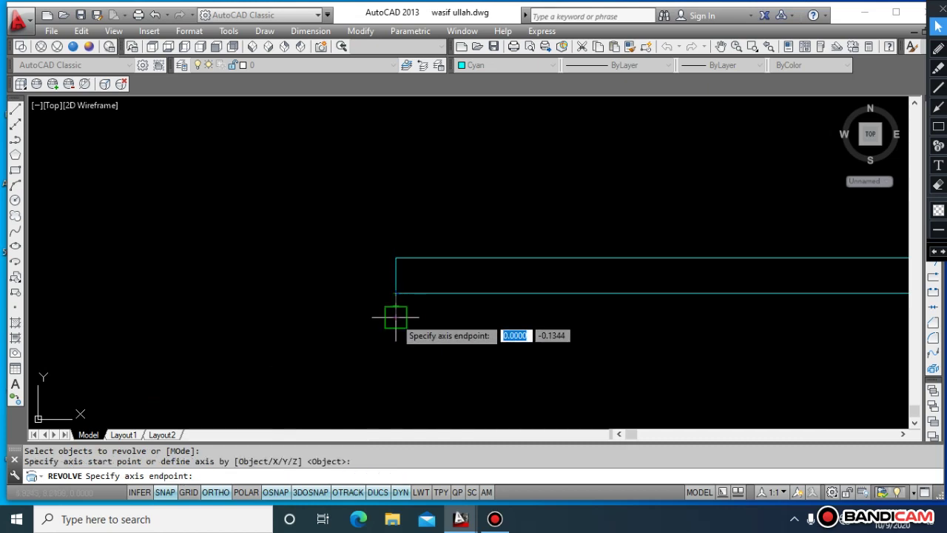
left_click(396, 316)
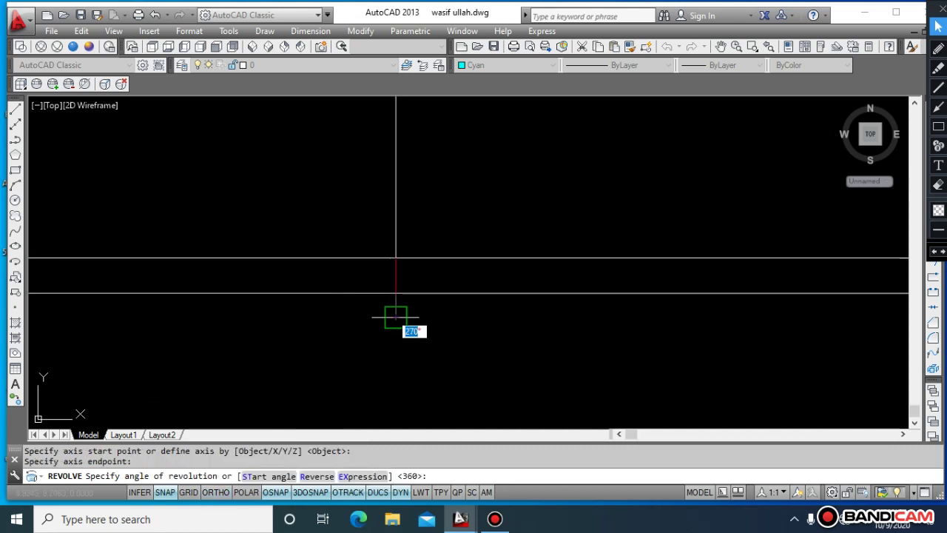
key("Return")
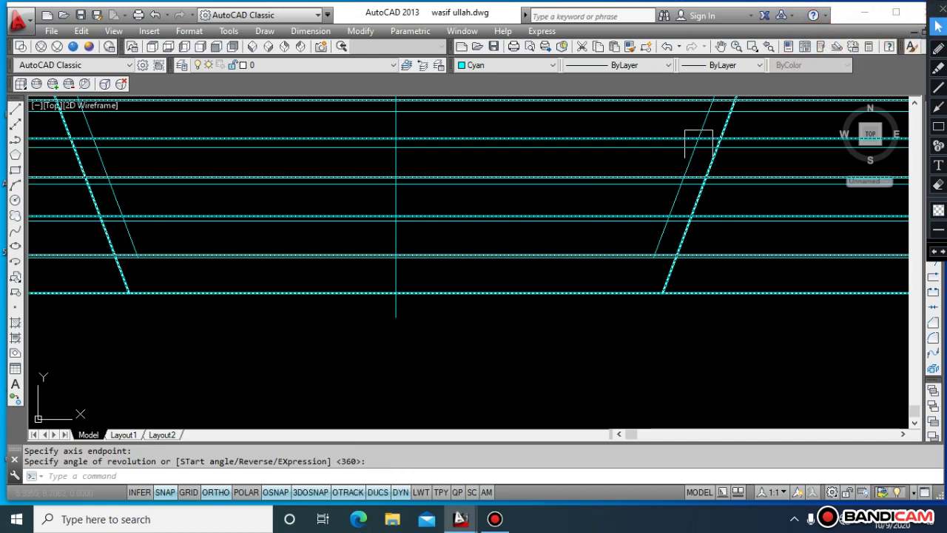
key("Escape")
key("Escape")
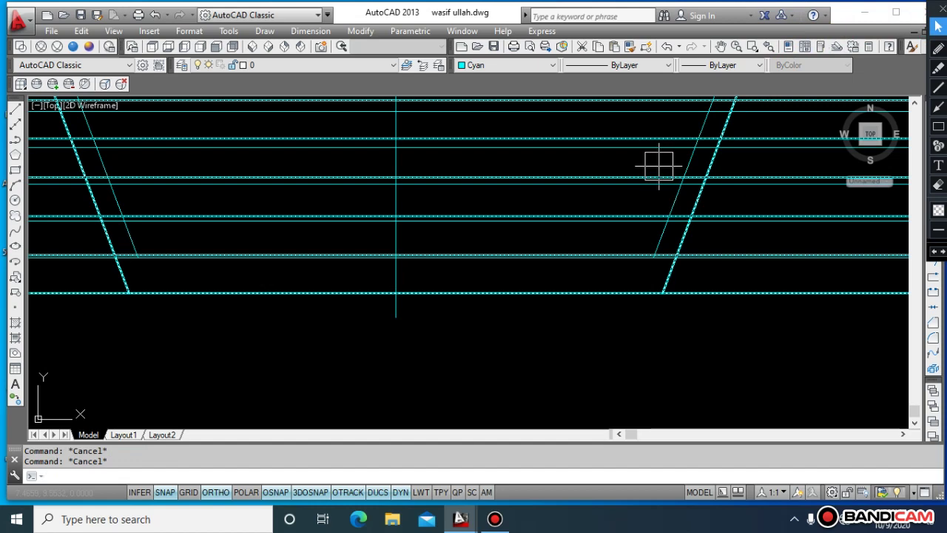
- Try to erase the short vertical axis line sticking out below the revolved solid
type("z")
key("Return")
type("e")
key("Return")
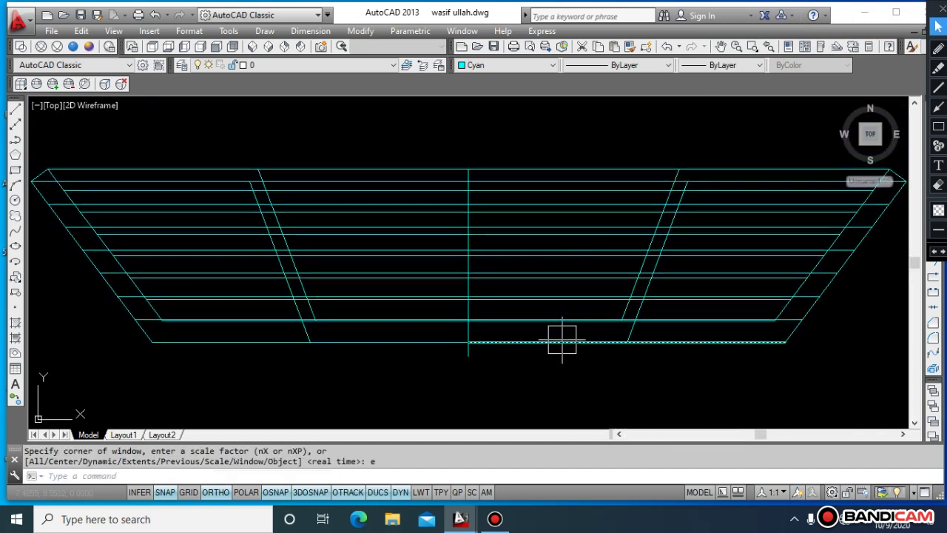
key("Escape")
key("Escape")
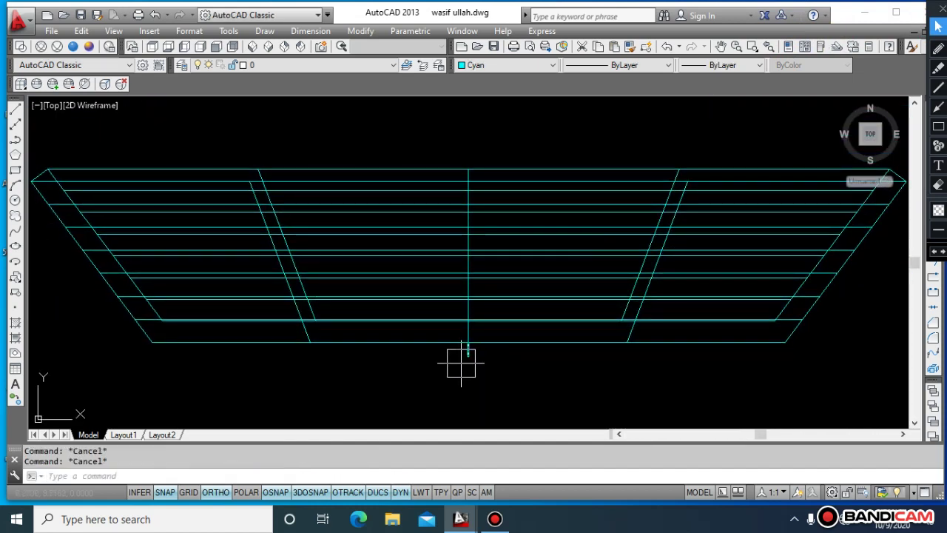
type("e")
key("Return")
key("Escape")
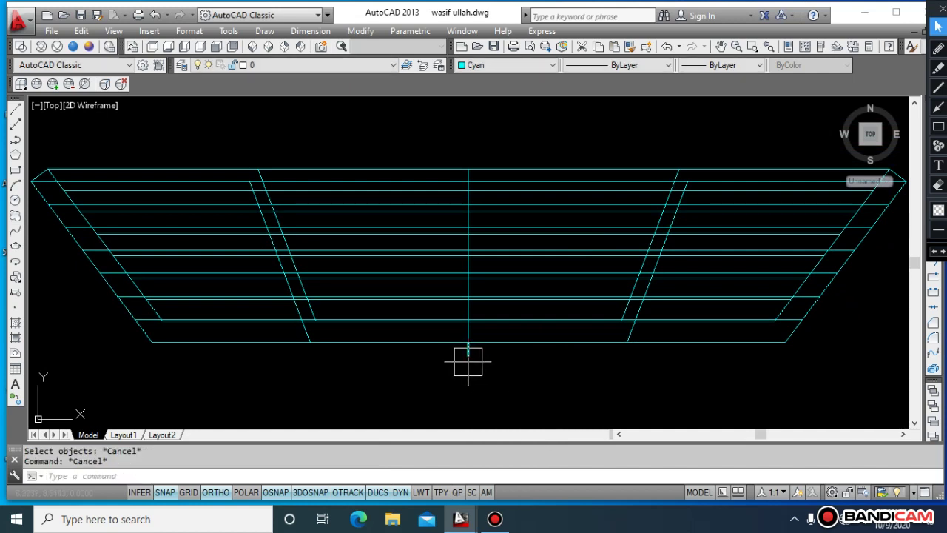
type("e")
key("Return")
key("Escape")
key("Escape")
key("Escape")
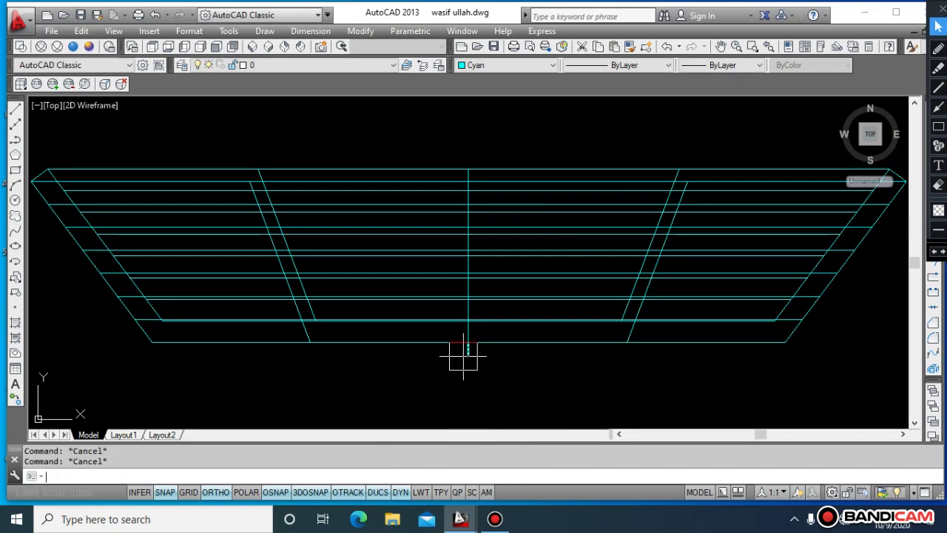
- Select the short vertical line used as the revolve axis and erase it
left_click(468, 349)
mouse_move(469, 359)
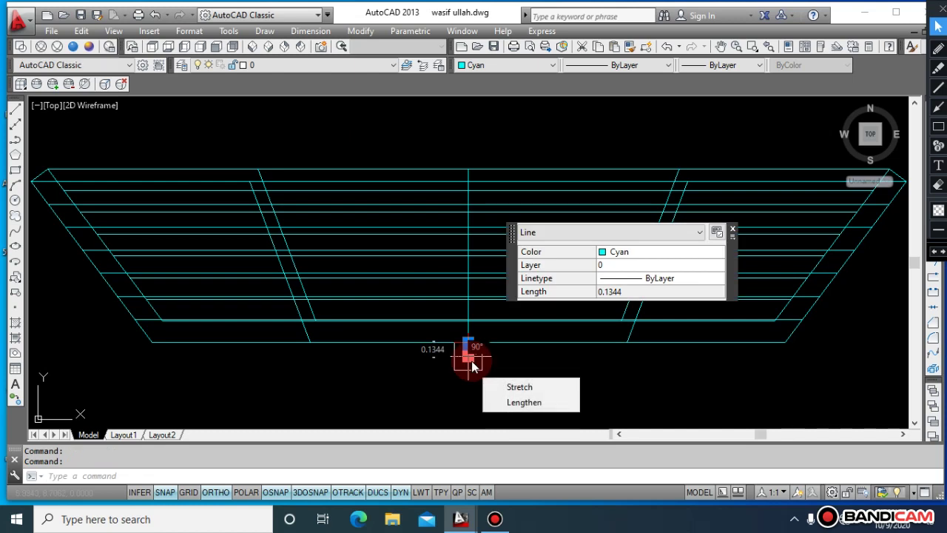
key("Escape")
key("Escape")
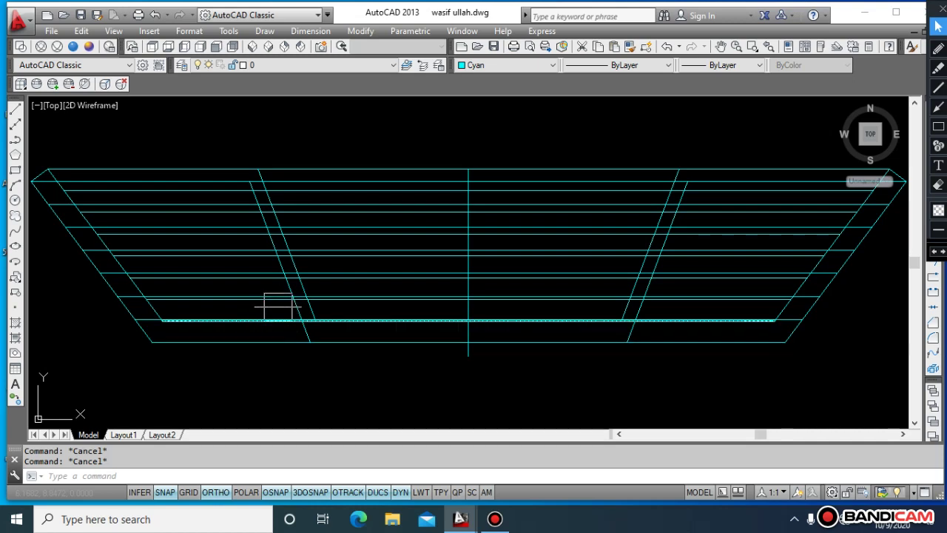
double_click(467, 368)
key("Escape")
key("Escape")
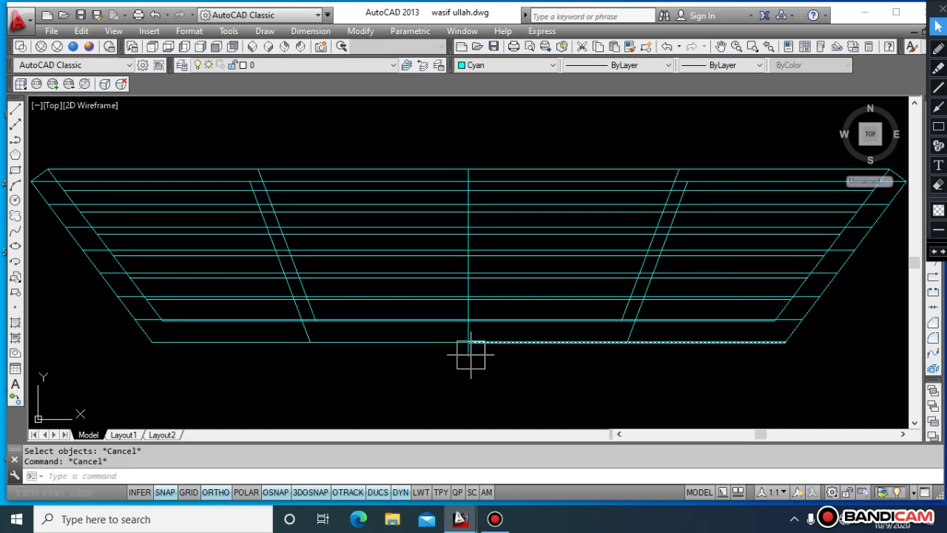
key("Escape")
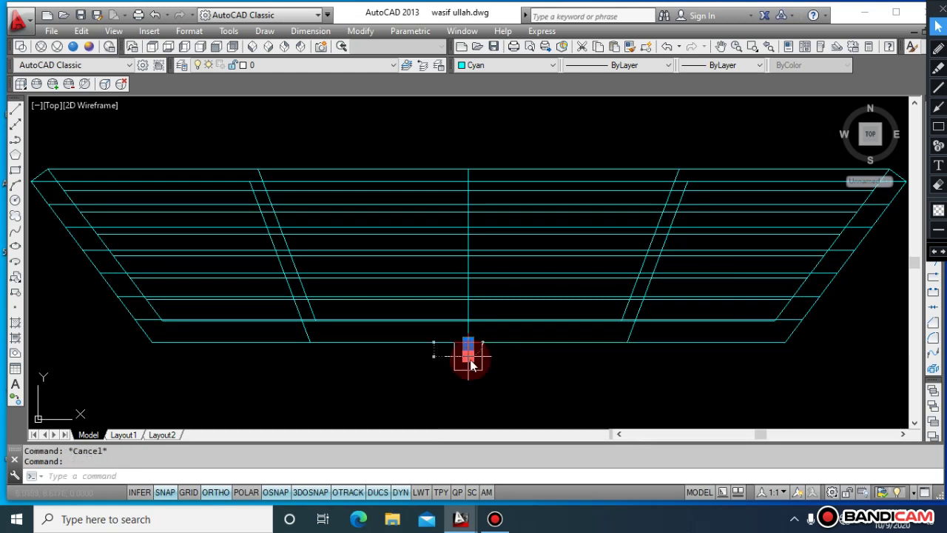
mouse_move(472, 363)
key("Escape")
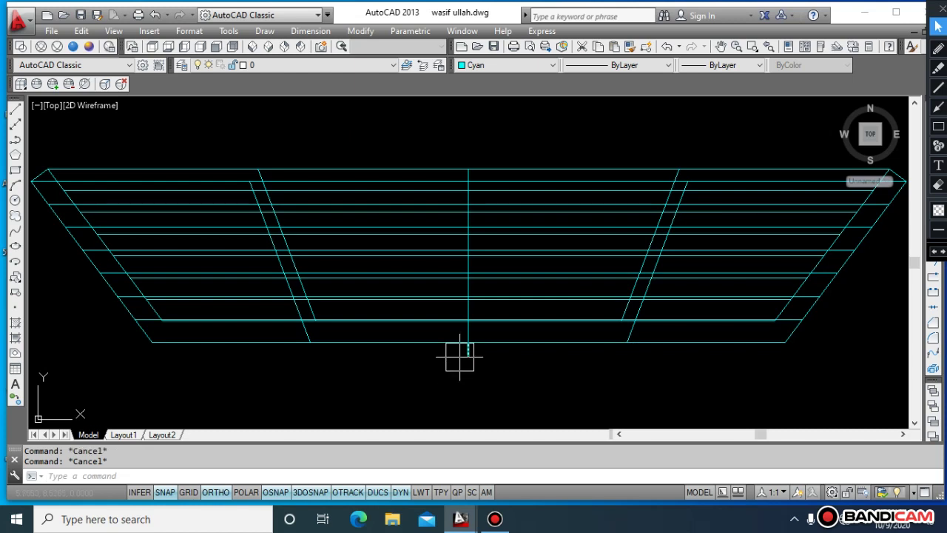
key("Delete")
key("Escape")
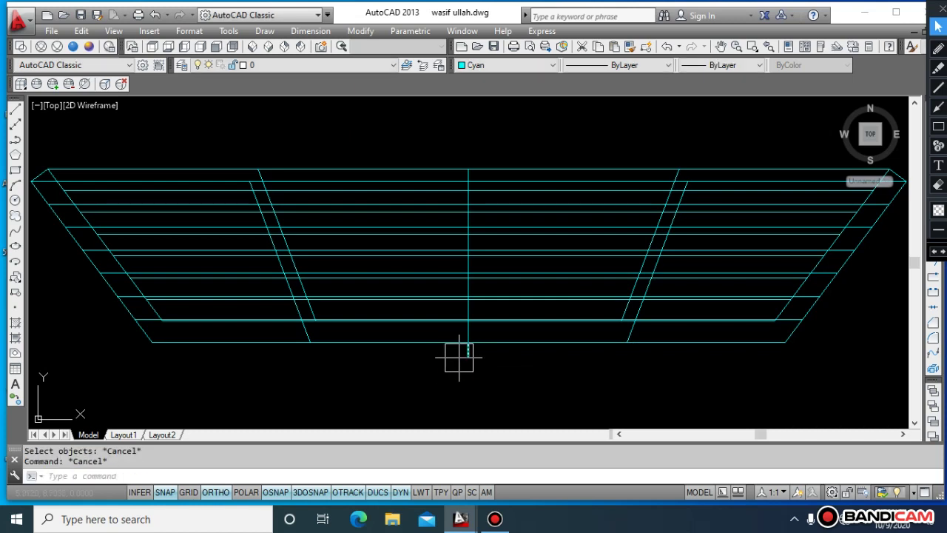
key("Delete")
key("Escape")
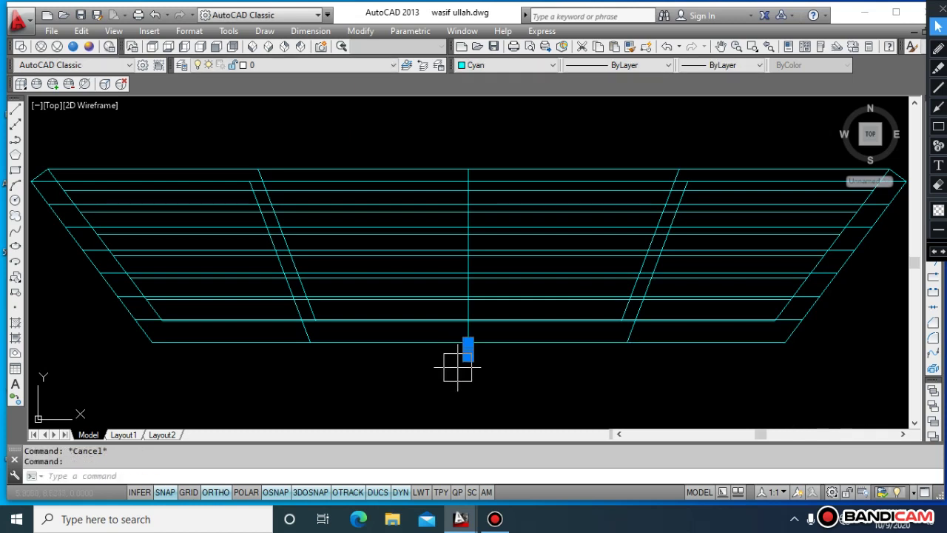
key("Escape")
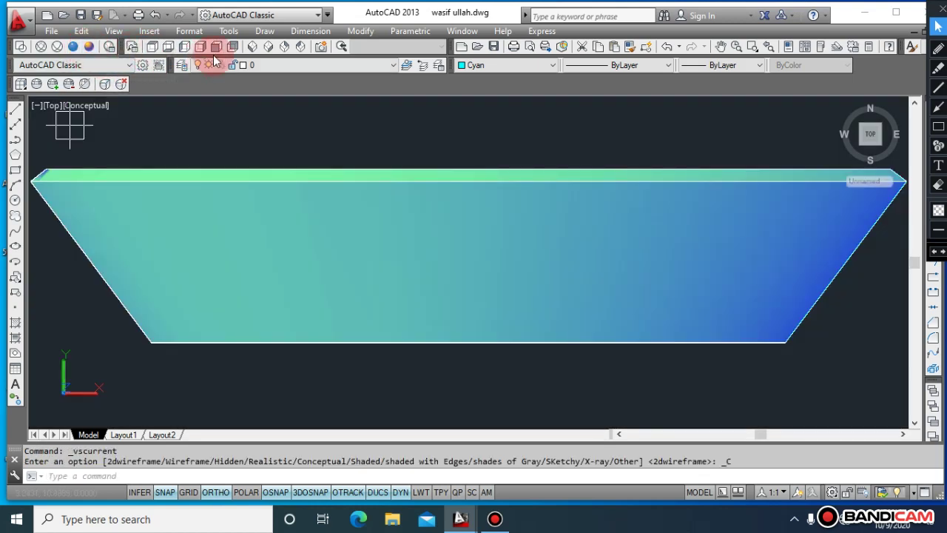
- View the solid in the Conceptual visual style from the SW Isometric view, and orbit it to look into the bowl
left_click(253, 50)
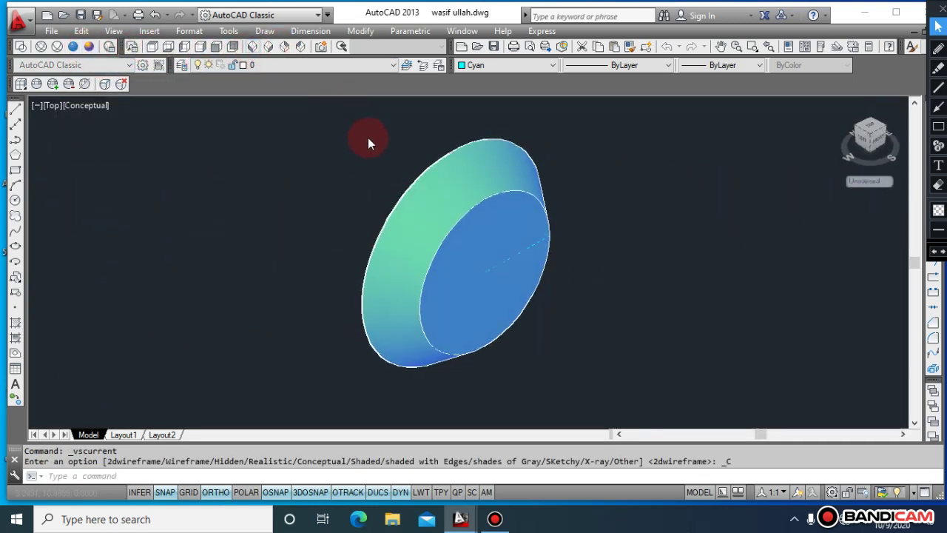
type("3do")
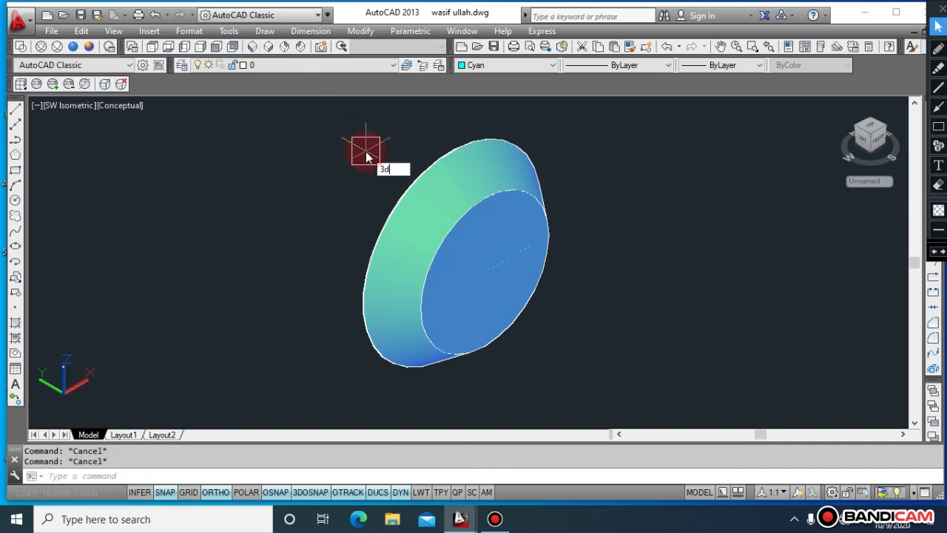
key("Return")
left_click_drag(366, 151, 529, 136)
left_click_drag(691, 304, 727, 262)
key("Escape")
key("Escape")
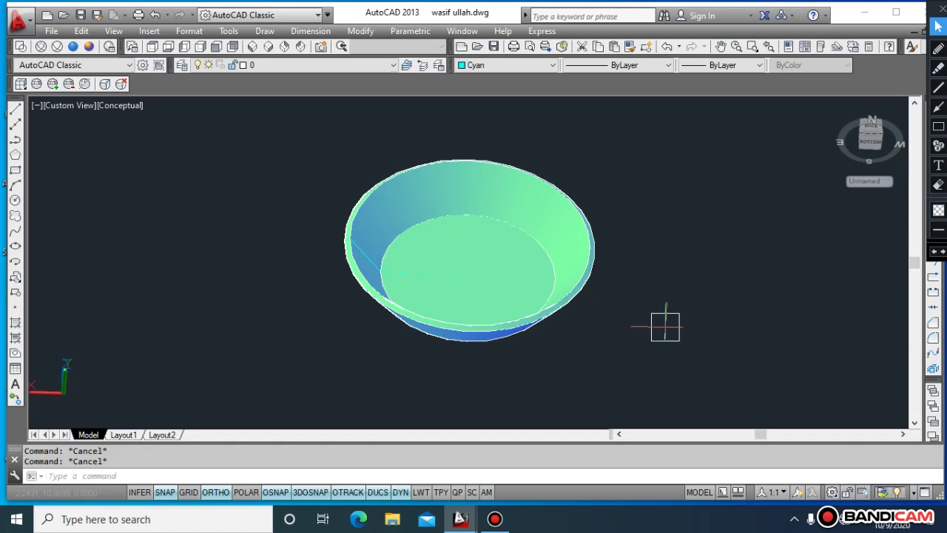
- Erase the revolved bowl and all remaining profile geometry with a crossing selection
left_click(867, 426)
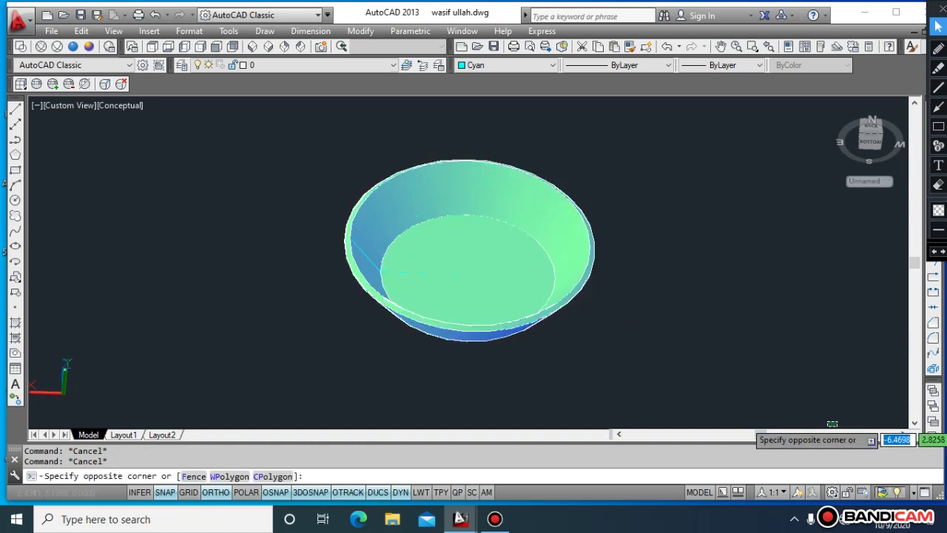
key("Escape")
left_click(787, 391)
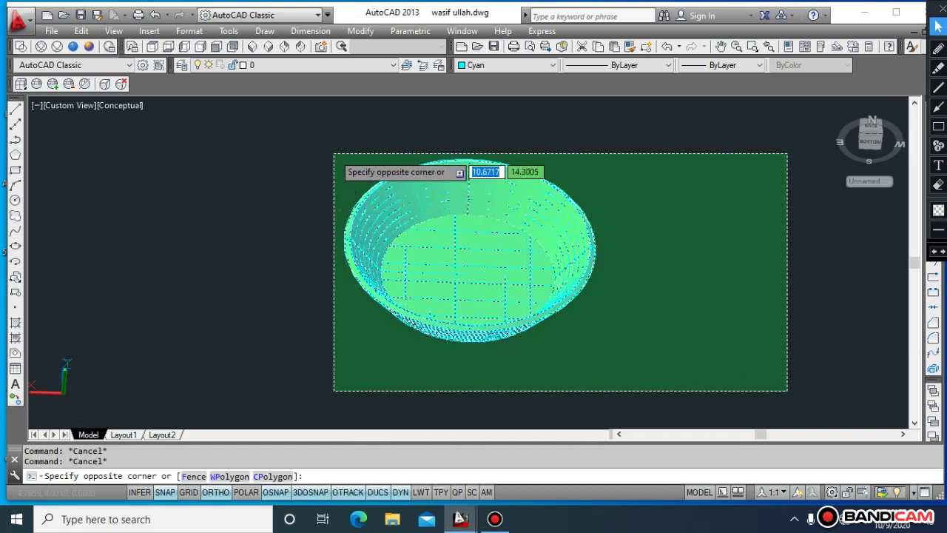
type("e")
key("Return")
left_click(334, 154)
type("e")
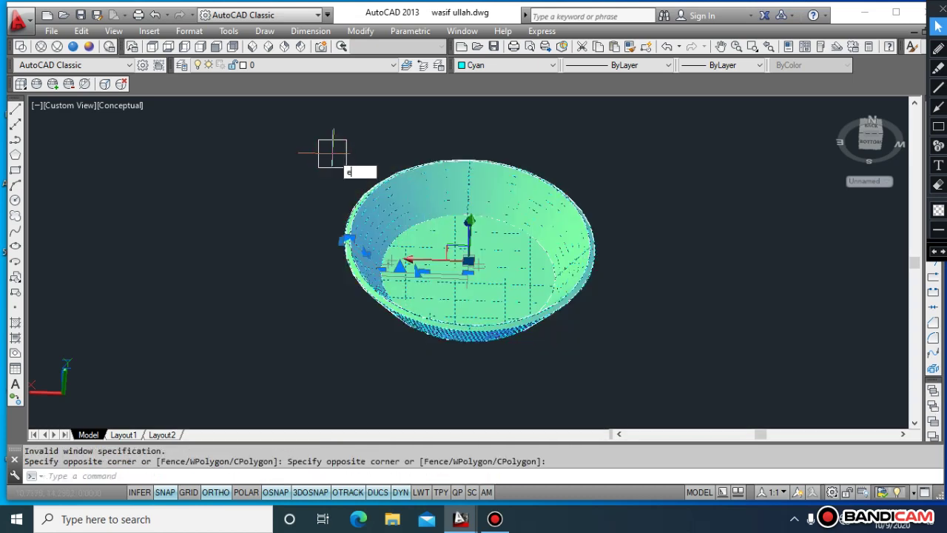
key("Return")
key("Escape")
key("Escape")
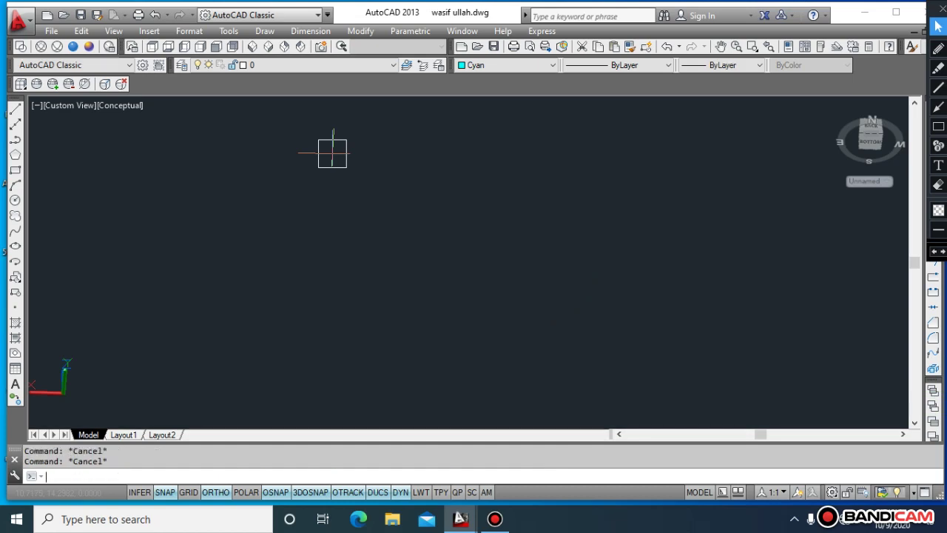